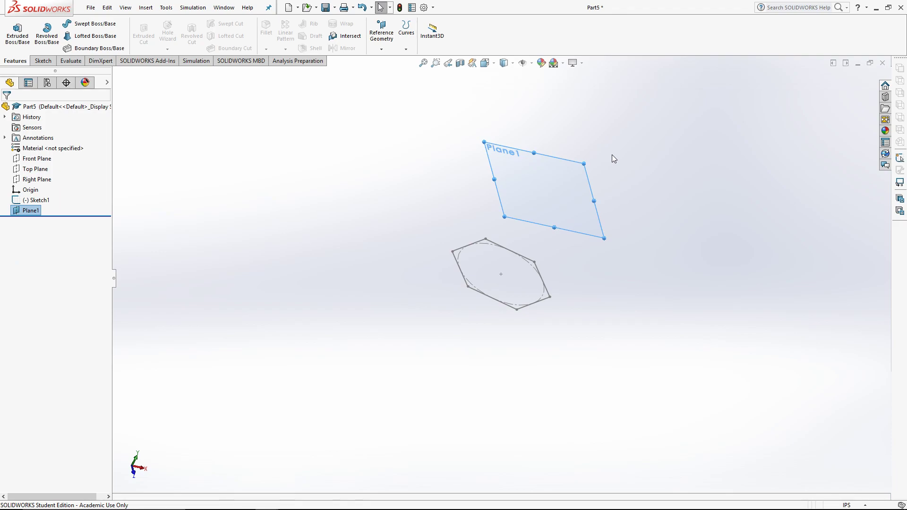
Undo the offset plane above the hexagon and view the sketch straight on from the top
{"action": "key", "text": "ctrl+8"}
{"action": "key", "text": "ctrl+z"}
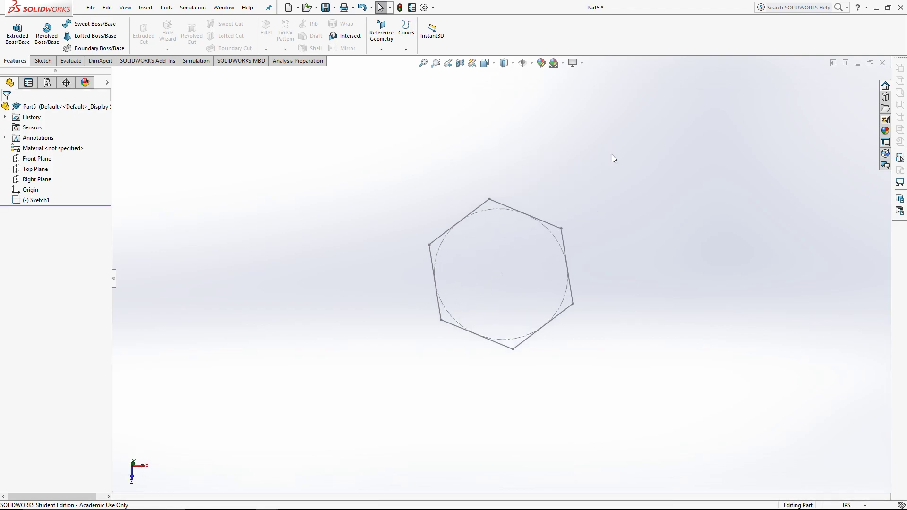
{"action": "key", "text": "space"}
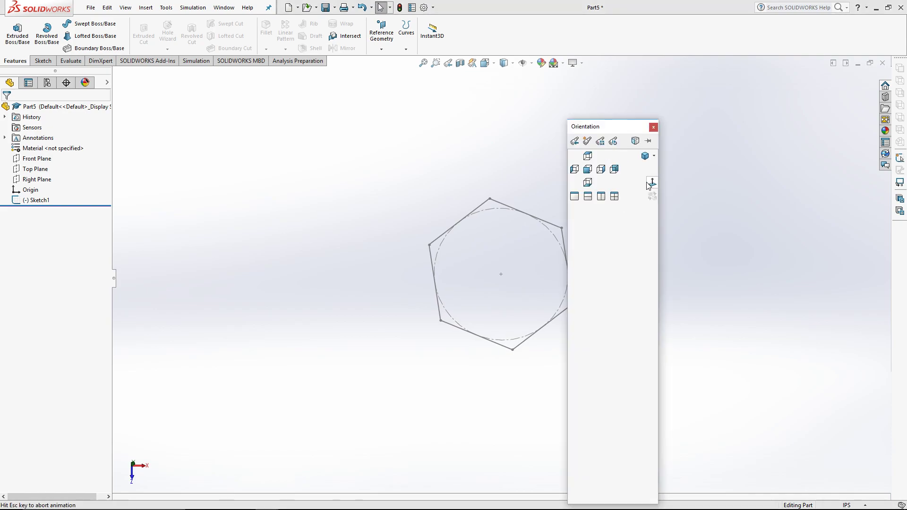
{"action": "left_click", "coordinate": [652, 186]}
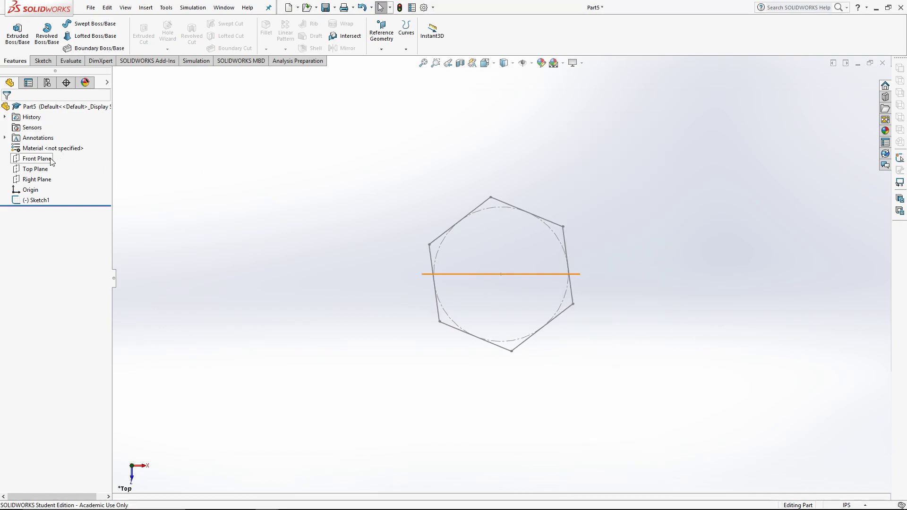
{"action": "left_click", "coordinate": [44, 168]}
{"action": "middle_click_drag", "start_coordinate": [272, 186], "coordinate": [399, 122]}
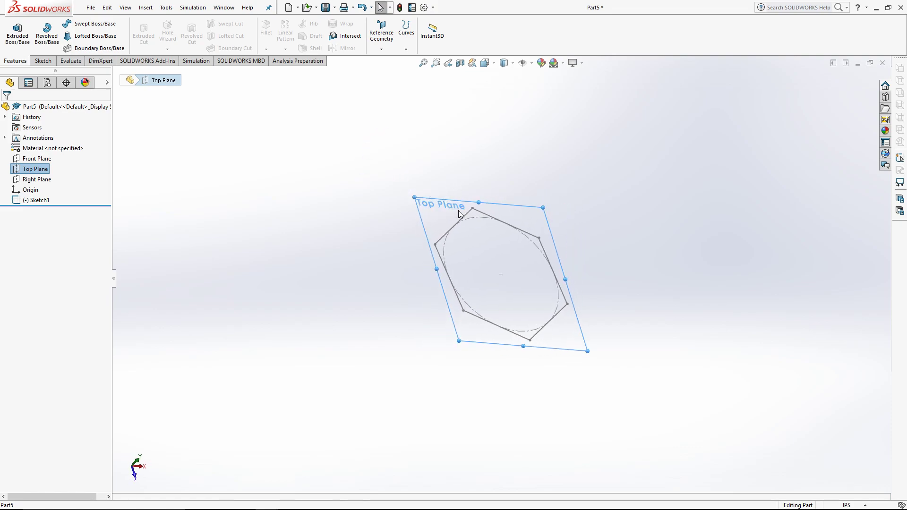
{"action": "left_click_drag", "start_coordinate": [448, 207], "coordinate": [454, 169], "text": "ctrl"}
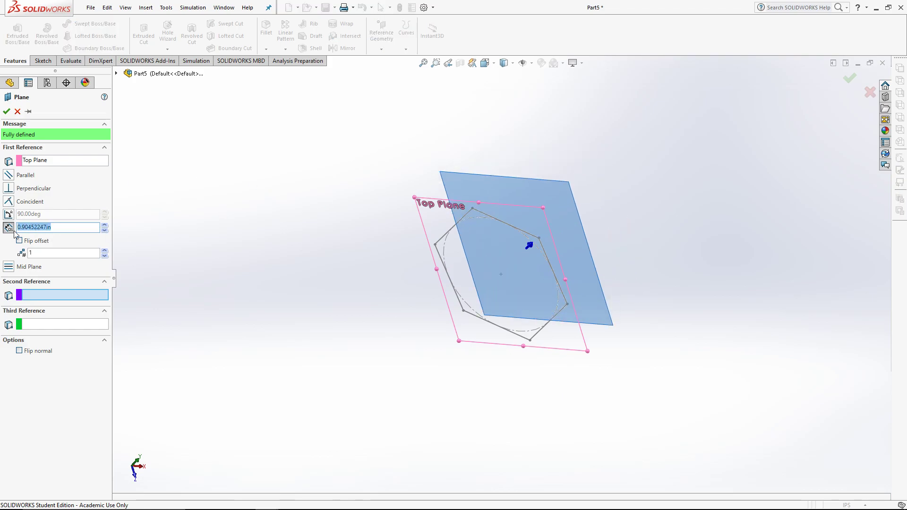
{"action": "key", "text": "Escape"}
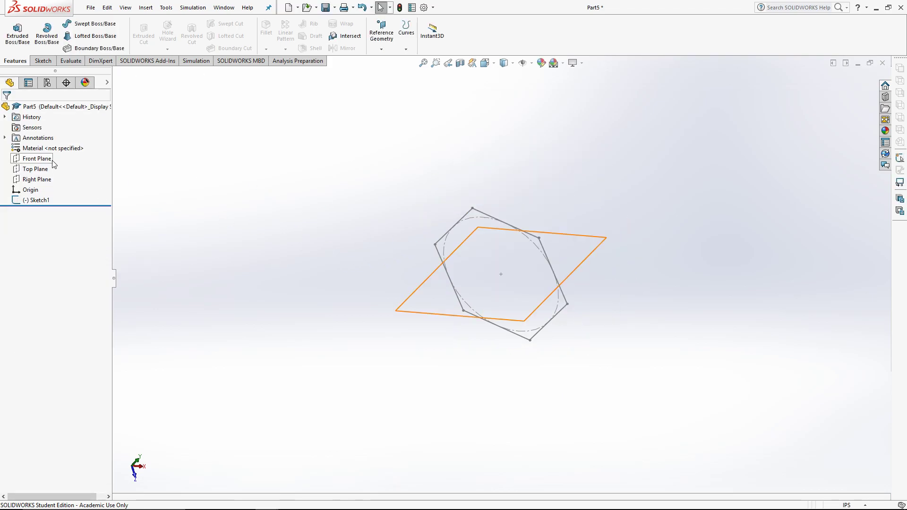
Create a reference plane offset 3.00 in above the Top Plane
{"action": "left_click", "coordinate": [36, 169]}
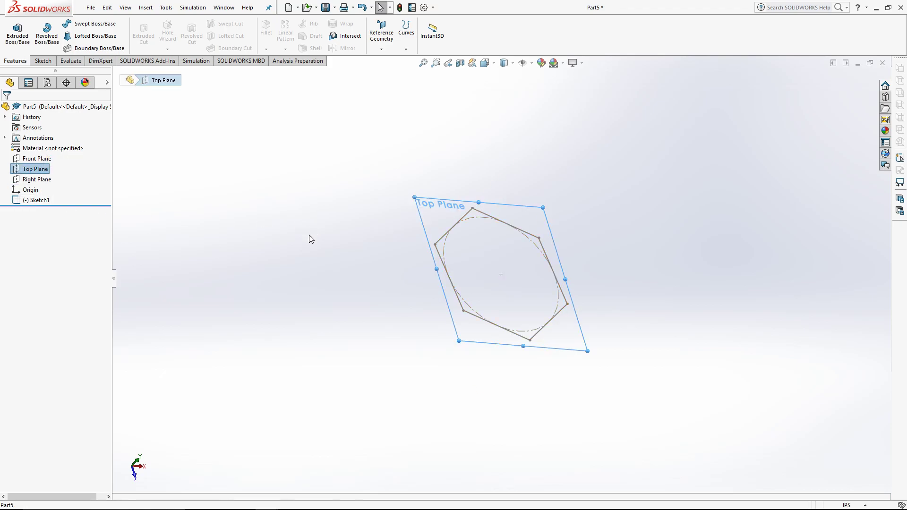
{"action": "left_click_drag", "start_coordinate": [437, 204], "coordinate": [533, 140], "text": "ctrl"}
{"action": "type", "text": "3.00in"}
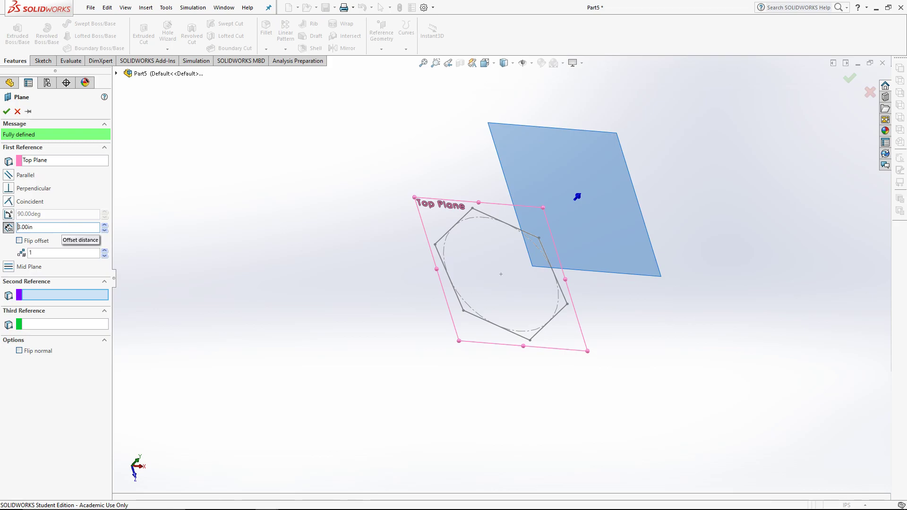
{"action": "key", "text": "Return"}
{"action": "left_click", "coordinate": [6, 112]}
{"action": "mouse_move", "coordinate": [539, 304]}
{"action": "middle_mouse_down"}
{"action": "mouse_move", "coordinate": [603, 288]}
{"action": "mouse_move", "coordinate": [585, 205]}
{"action": "mouse_move", "coordinate": [605, 191]}
{"action": "mouse_move", "coordinate": [597, 189]}
{"action": "mouse_move", "coordinate": [633, 307]}
{"action": "middle_mouse_up"}
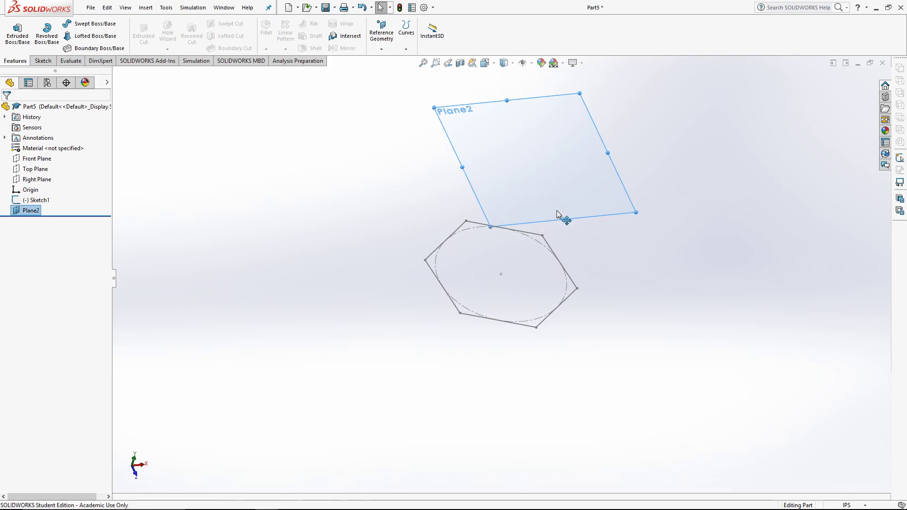
Check the loft dimensions in the quiz PDF in Chrome, return to SolidWorks and open a sketch on the offset plane, viewed straight on
{"action": "key", "text": "super+Tab"}
{"action": "left_click", "coordinate": [634, 217]}
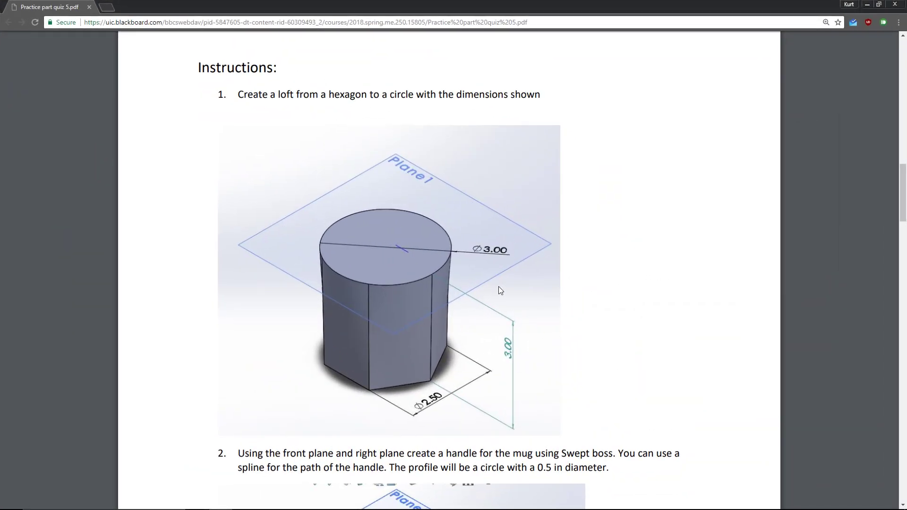
{"action": "key", "text": "super+Tab"}
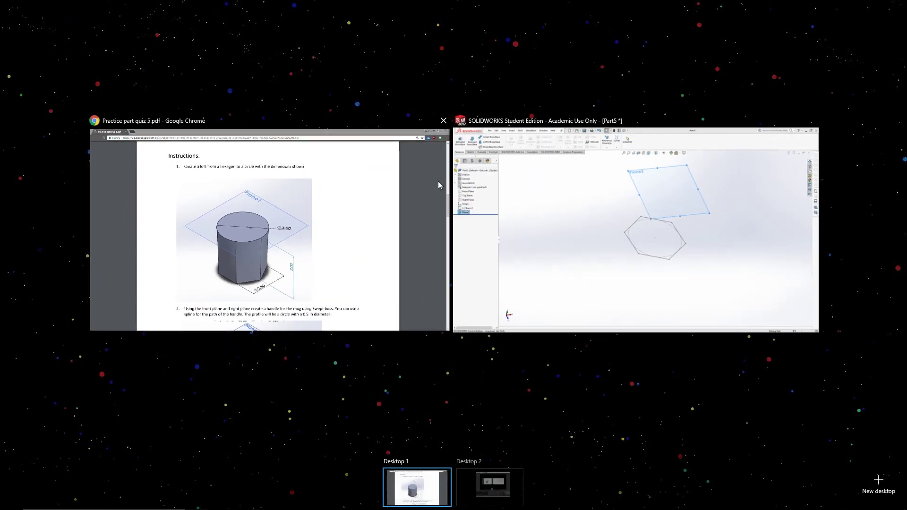
{"action": "left_click", "coordinate": [473, 170]}
{"action": "left_click", "coordinate": [14, 28]}
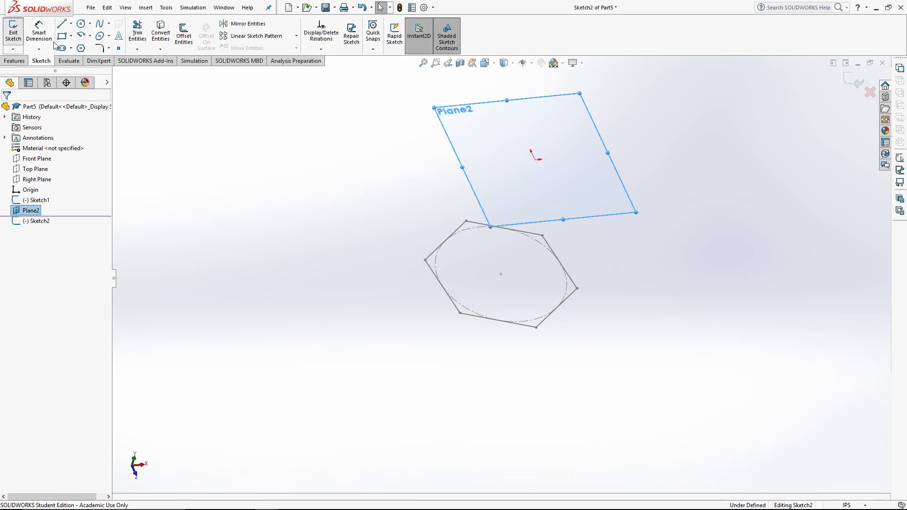
{"action": "key", "text": "space"}
{"action": "left_click", "coordinate": [571, 181]}
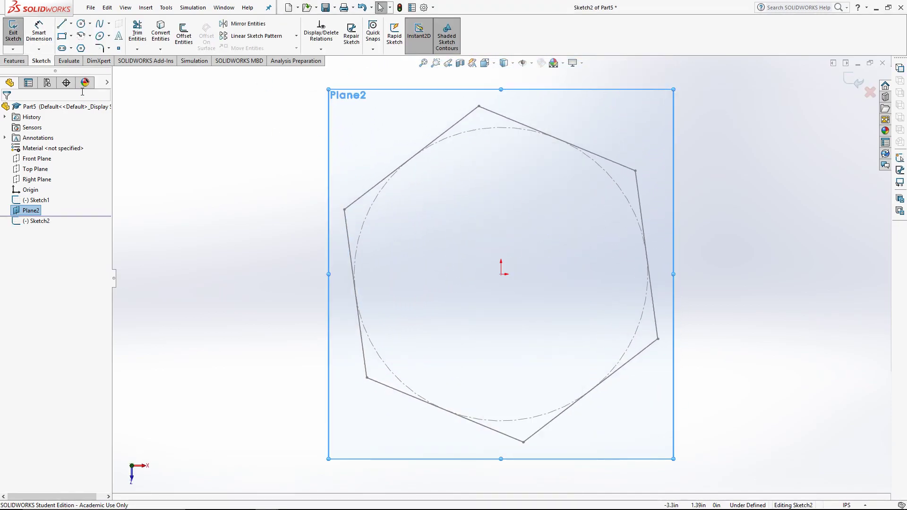
Sketch a circle centred on the origin, dimension its diameter at 3 in and close the sketch
{"action": "left_click", "coordinate": [81, 23]}
{"action": "left_click", "coordinate": [501, 275]}
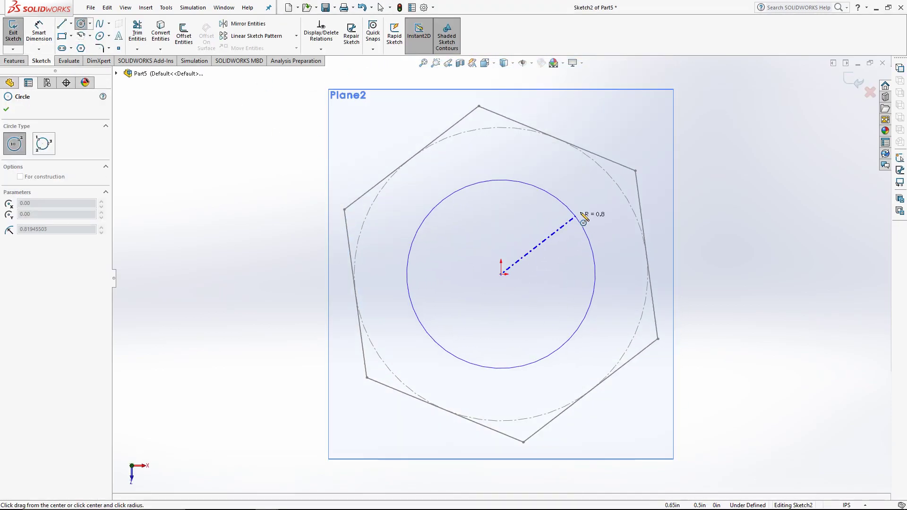
{"action": "left_click", "coordinate": [613, 201]}
{"action": "left_click", "coordinate": [39, 31]}
{"action": "left_click", "coordinate": [464, 146]}
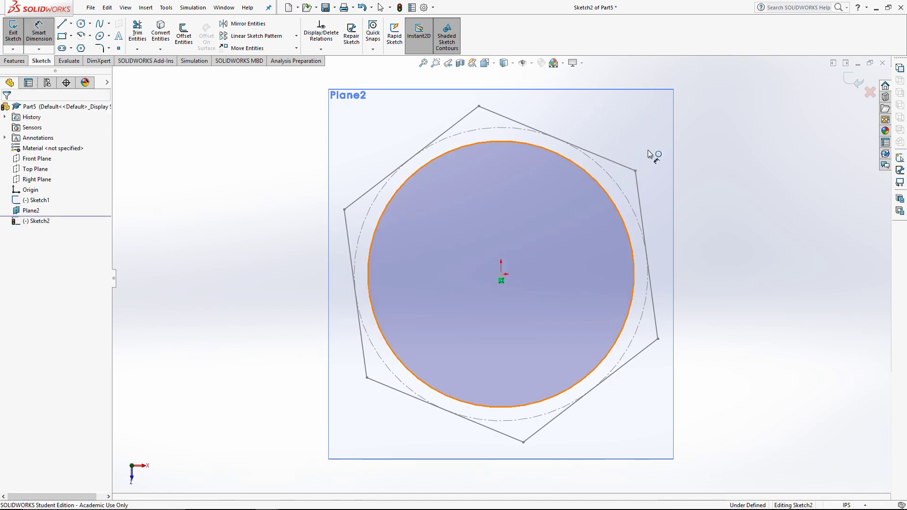
{"action": "left_click", "coordinate": [751, 146]}
{"action": "type", "text": "3in"}
{"action": "key", "text": "Return"}
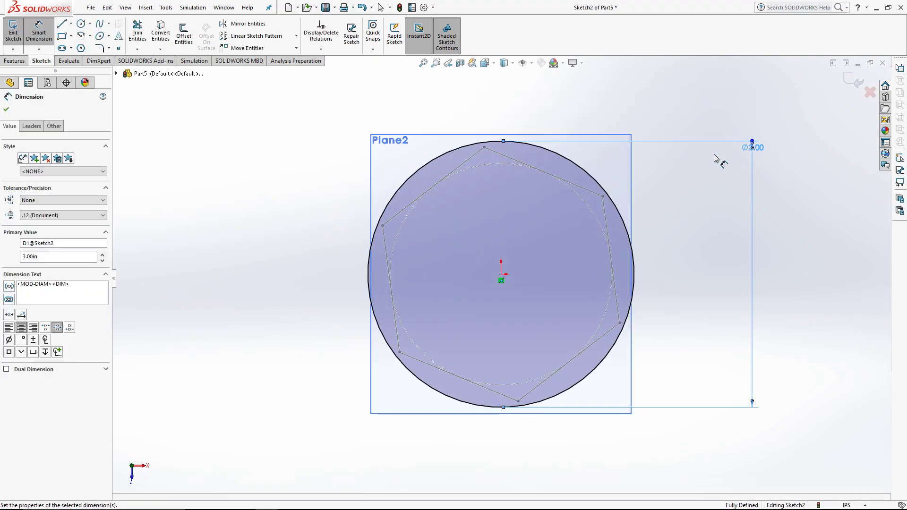
{"action": "left_click", "coordinate": [858, 81]}
Reread the hexagon-to-circle loft instruction in the quiz PDF in Chrome and return to SolidWorks
{"action": "mouse_move", "coordinate": [565, 456]}
{"action": "middle_mouse_down"}
{"action": "mouse_move", "coordinate": [583, 293]}
{"action": "mouse_move", "coordinate": [577, 239]}
{"action": "middle_mouse_up"}
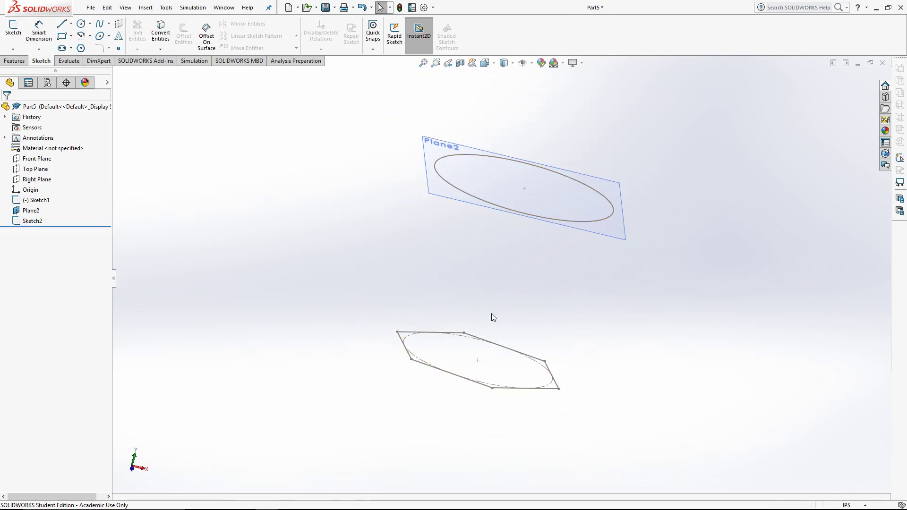
{"action": "key", "text": "super+Tab"}
{"action": "left_click", "coordinate": [591, 233]}
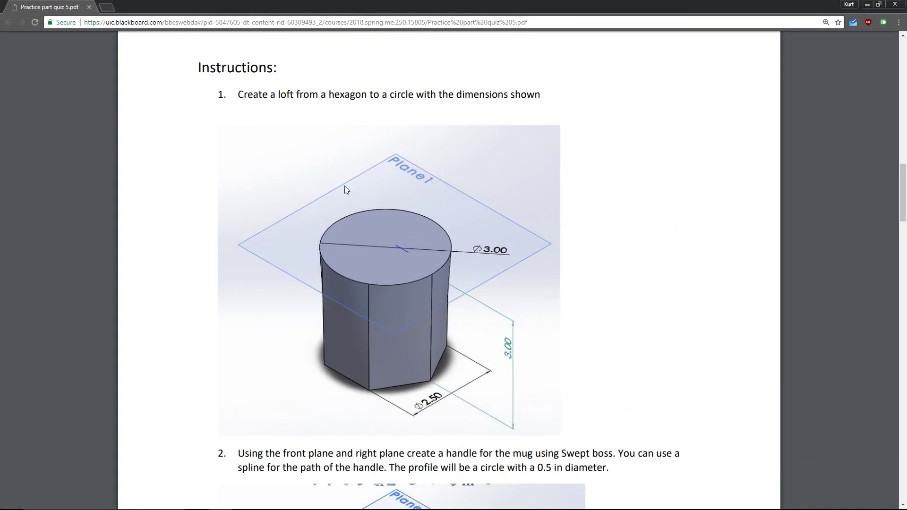
{"action": "triple_click", "coordinate": [288, 88]}
{"action": "left_click", "coordinate": [288, 89]}
{"action": "key", "text": "super+Tab"}
{"action": "left_click", "coordinate": [586, 152]}
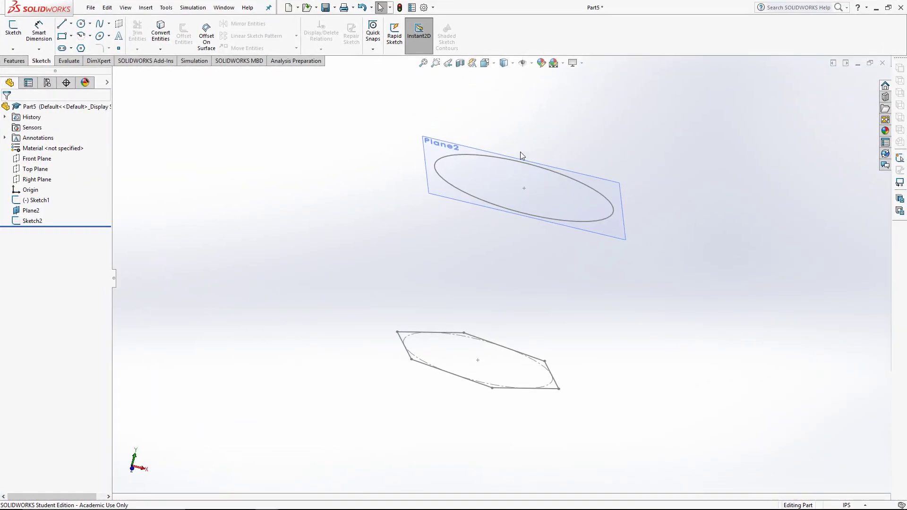
Loft a solid boss from the hexagon sketch to the circle sketch on the offset plane
{"action": "left_click", "coordinate": [15, 61]}
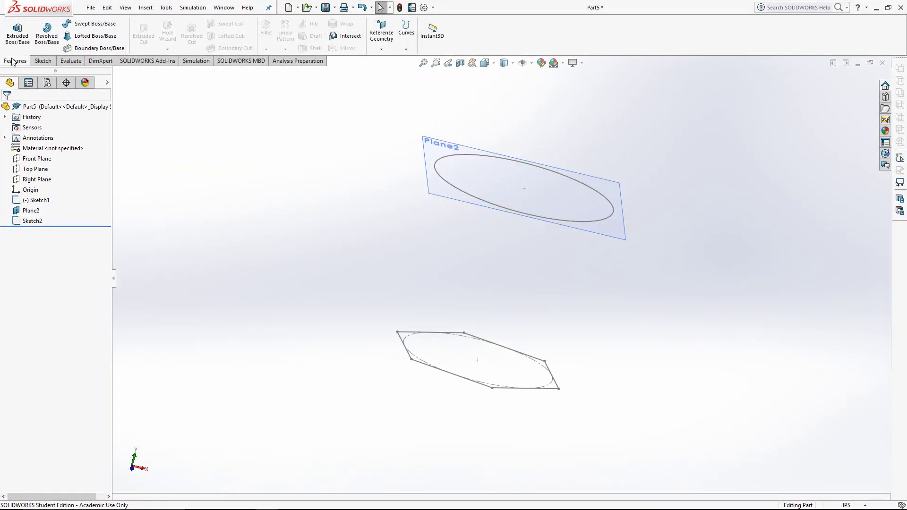
{"action": "left_click", "coordinate": [100, 41]}
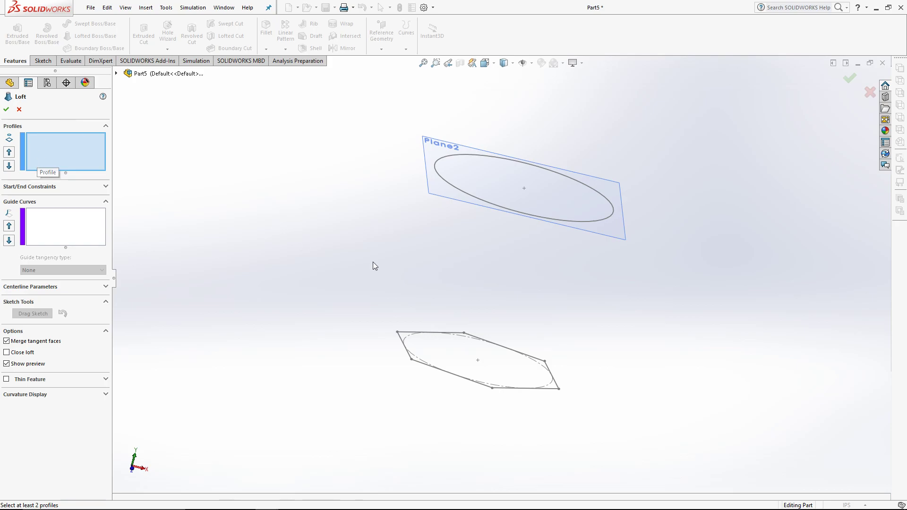
{"action": "left_click", "coordinate": [404, 345]}
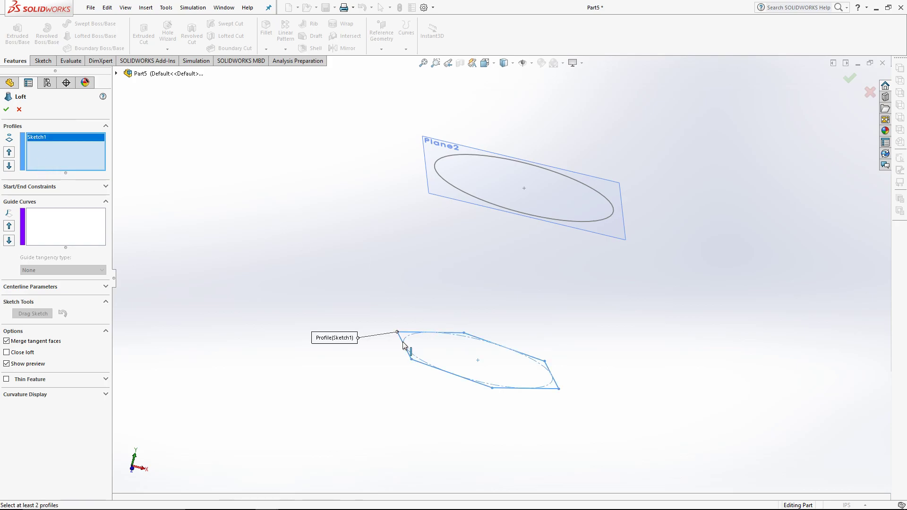
{"action": "left_click", "coordinate": [475, 197]}
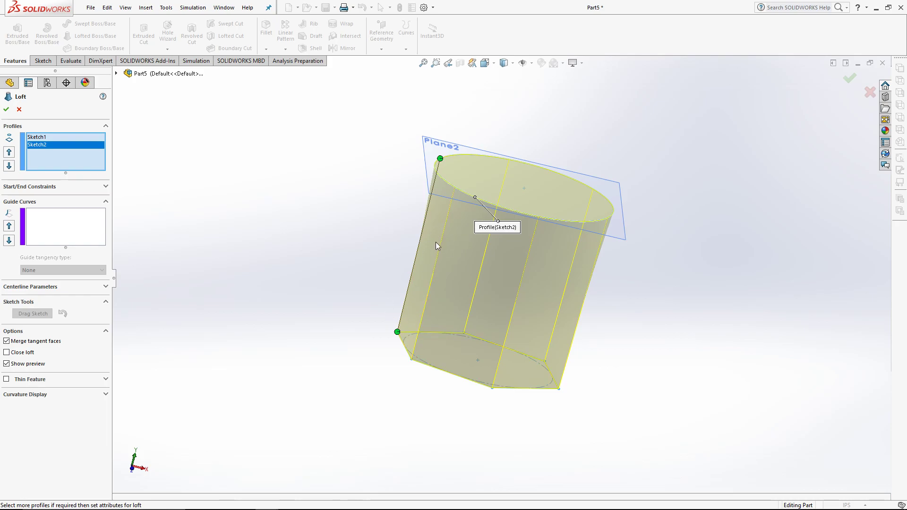
{"action": "left_click", "coordinate": [5, 110]}
{"action": "mouse_move", "coordinate": [485, 246]}
{"action": "middle_mouse_down"}
{"action": "mouse_move", "coordinate": [477, 334]}
{"action": "mouse_move", "coordinate": [583, 405]}
{"action": "mouse_move", "coordinate": [370, 385]}
{"action": "mouse_move", "coordinate": [369, 416]}
{"action": "mouse_move", "coordinate": [379, 379]}
{"action": "mouse_move", "coordinate": [344, 317]}
{"action": "mouse_move", "coordinate": [344, 196]}
{"action": "mouse_move", "coordinate": [388, 211]}
{"action": "middle_mouse_up"}
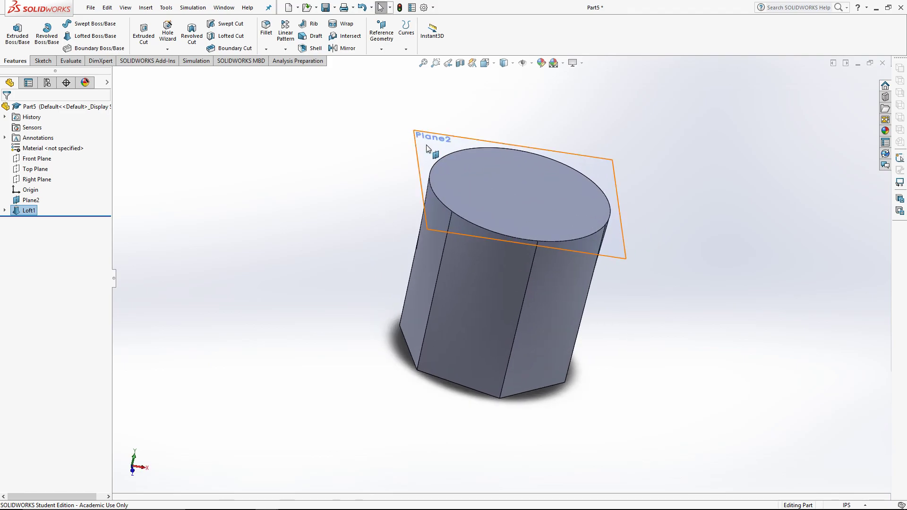
Read the second instruction, about the mug handle's swept boss, in the quiz PDF in Chrome and return to SolidWorks
{"action": "key", "text": "super+Tab"}
{"action": "left_click", "coordinate": [486, 259]}
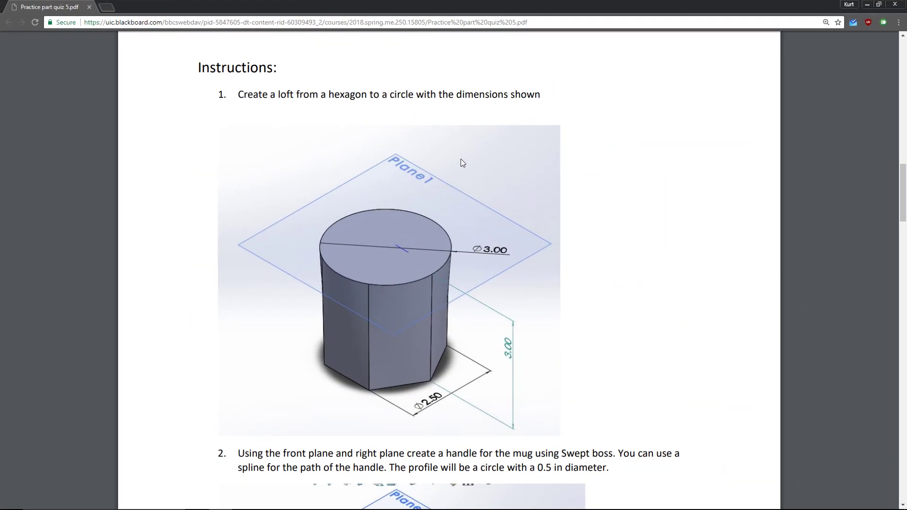
{"action": "scroll", "coordinate": [460, 152], "scroll_direction": "down", "scroll_amount": 2}
{"action": "scroll", "coordinate": [461, 152], "scroll_direction": "down", "scroll_amount": 3}
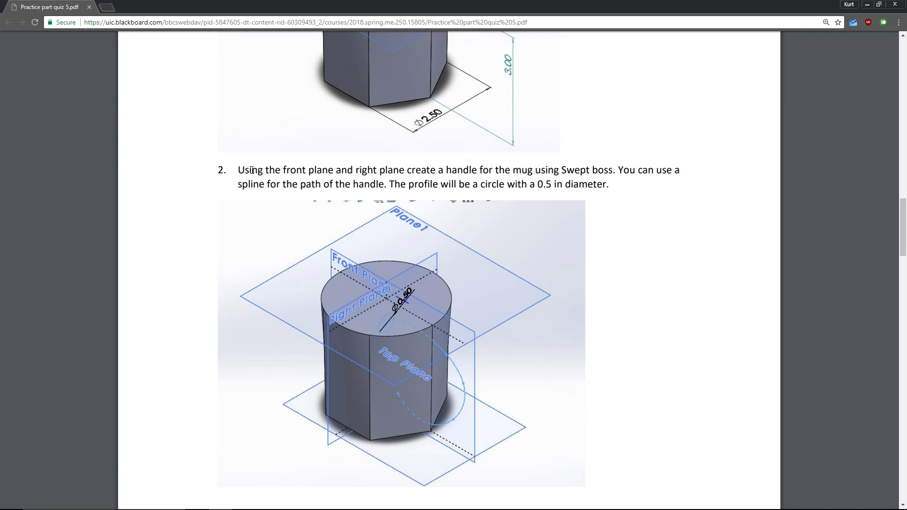
{"action": "double_click", "coordinate": [565, 174]}
{"action": "double_click", "coordinate": [603, 167]}
{"action": "key", "text": "super+Tab"}
{"action": "left_click", "coordinate": [570, 162]}
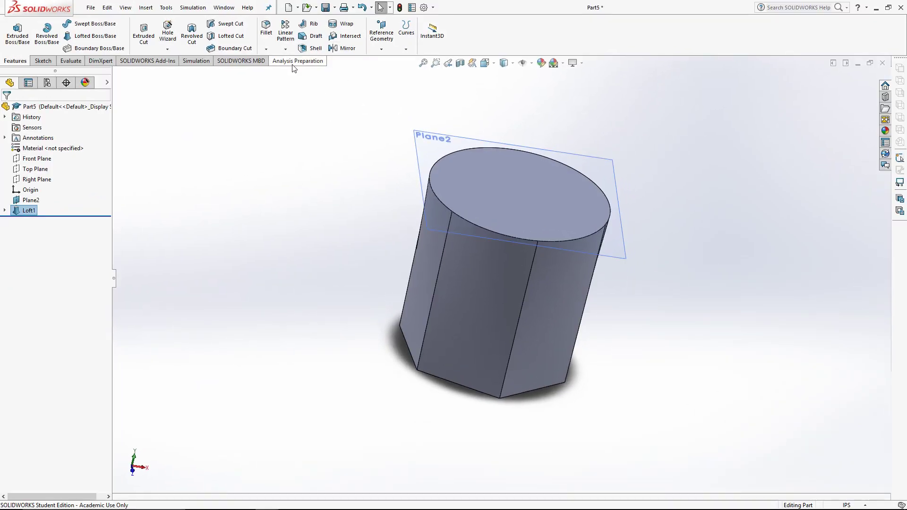
Hide the offset reference plane at the top of the lofted body
{"action": "left_click", "coordinate": [31, 200]}
{"action": "right_click", "coordinate": [32, 201]}
{"action": "left_click", "coordinate": [55, 187]}
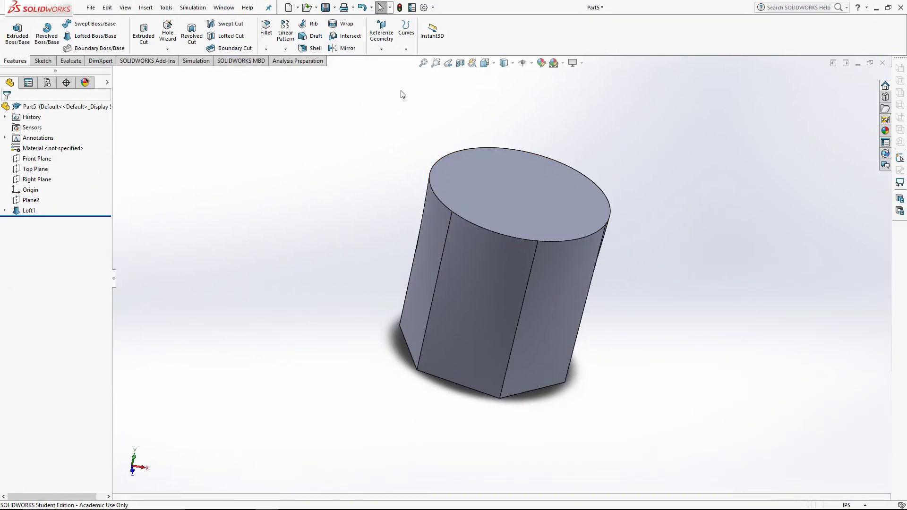
Recheck the quiz PDF in Chrome for the planes, path and profile of the handle, and return to SolidWorks
{"action": "key", "text": "super+Tab"}
{"action": "key", "text": "Right"}
{"action": "key", "text": "Return"}
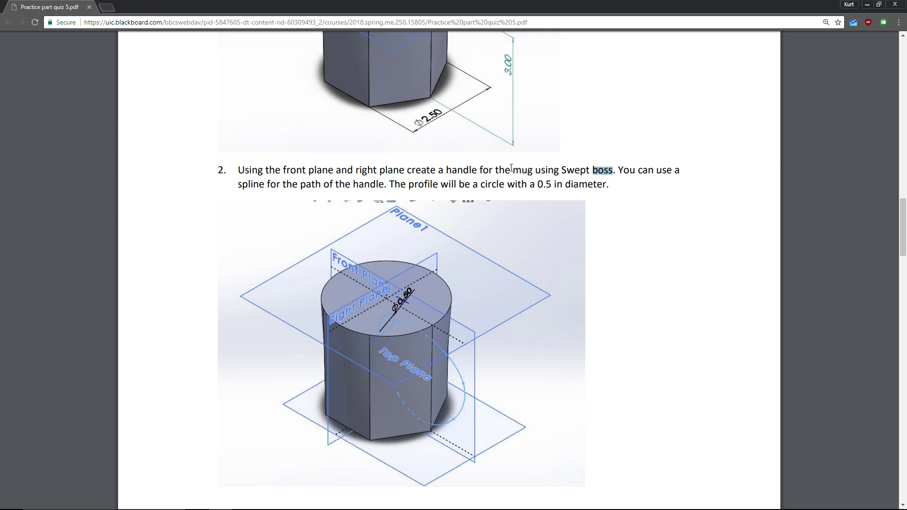
{"action": "key", "text": "super+Tab"}
{"action": "left_click", "coordinate": [638, 243]}
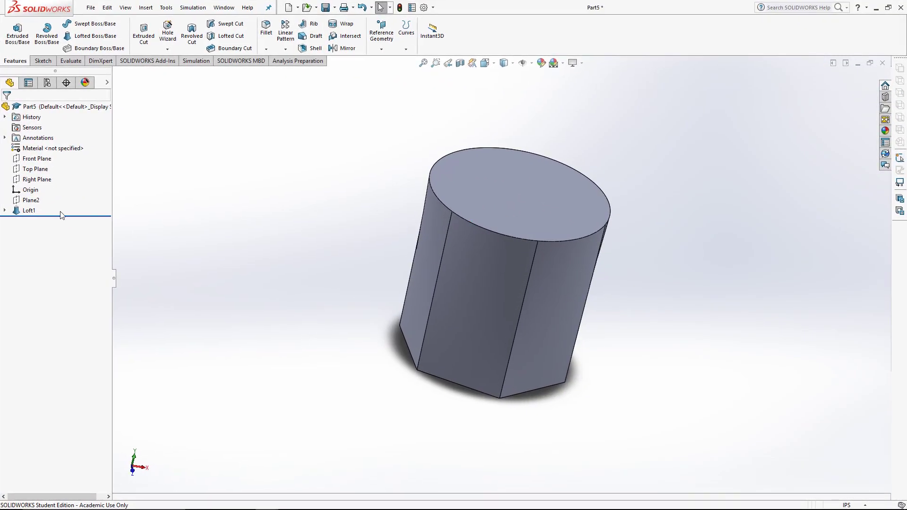
Sketch a circle of about 0.19 in radius on the Right Plane, centred vertically above the origin near the top of the mug body
{"action": "left_click", "coordinate": [33, 180]}
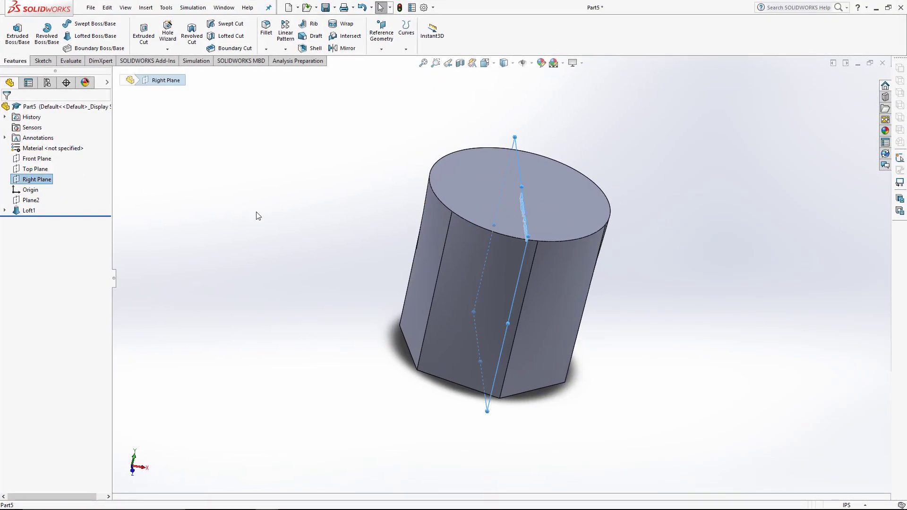
{"action": "key", "text": "space"}
{"action": "left_click", "coordinate": [430, 180]}
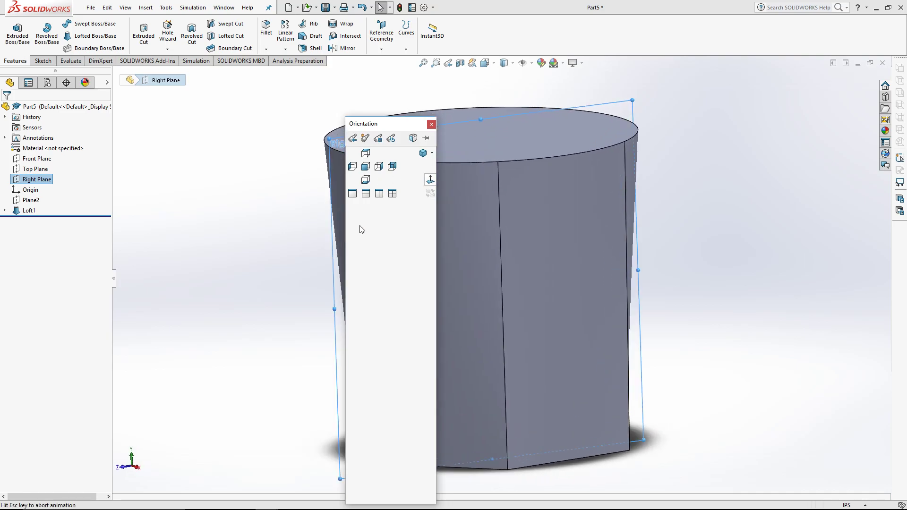
{"action": "left_click", "coordinate": [41, 61]}
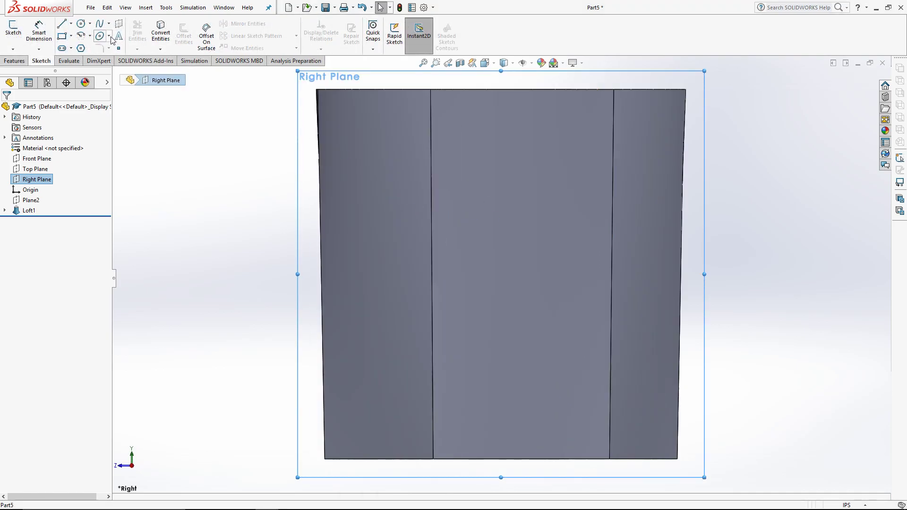
{"action": "left_click", "coordinate": [82, 24]}
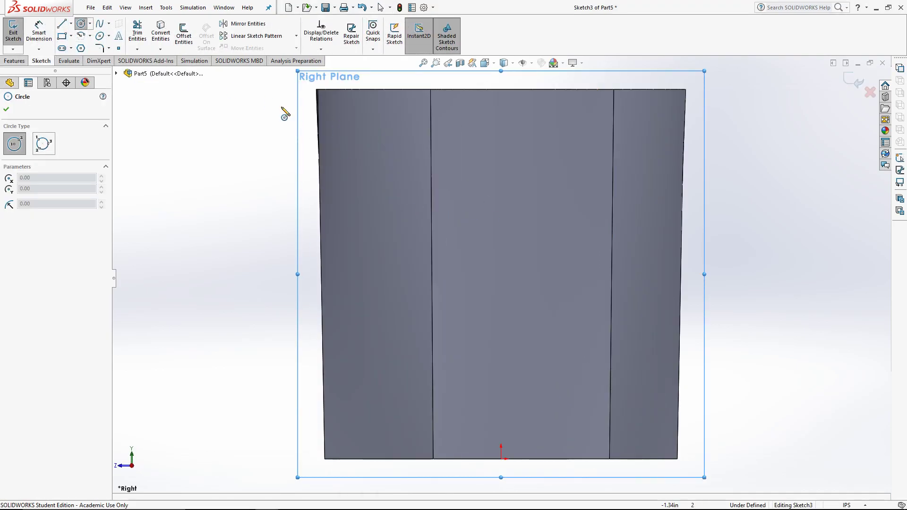
{"action": "left_click", "coordinate": [501, 147]}
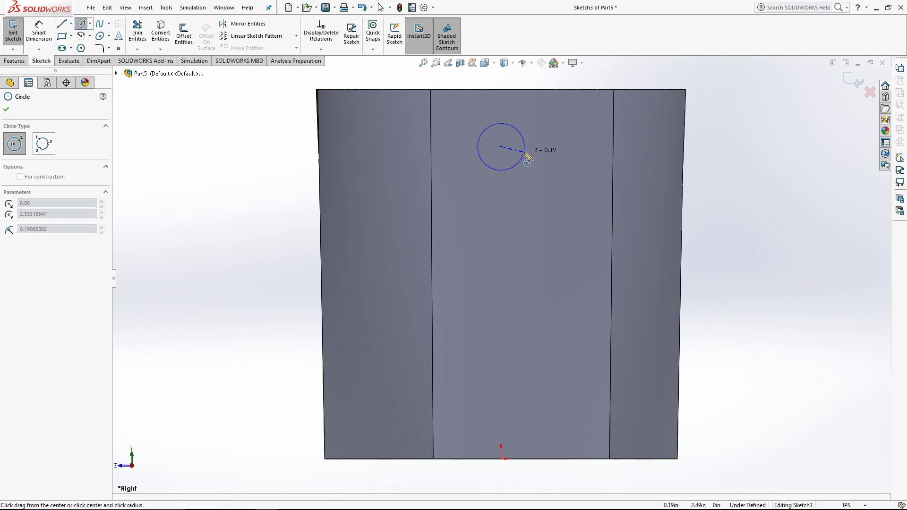
{"action": "left_click", "coordinate": [524, 152]}
Set the handle profile circle's diameter to 0.5 in
{"action": "left_click", "coordinate": [39, 33]}
{"action": "left_click", "coordinate": [519, 163]}
{"action": "left_click", "coordinate": [563, 187]}
{"action": "type", "text": "."}
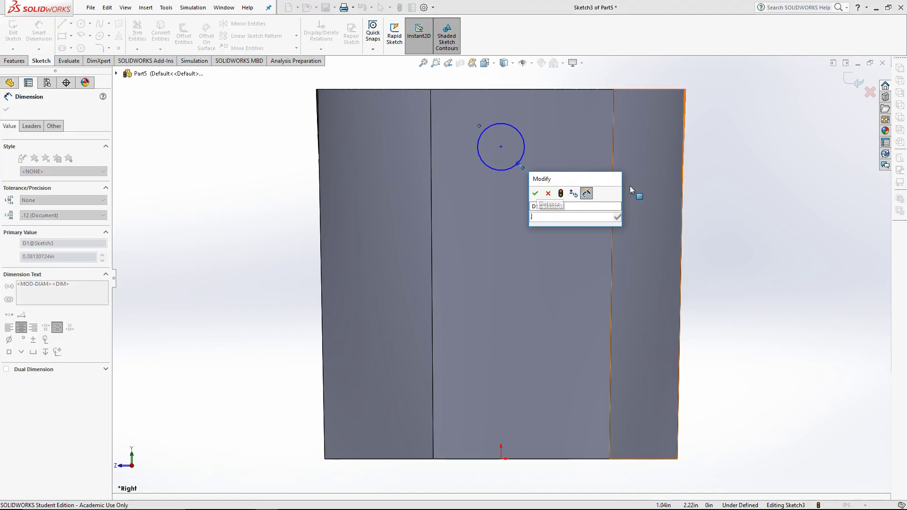
{"action": "type", "text": "5"}
{"action": "key", "text": "Return"}
Recheck the handle profile's diameter in the quiz PDF in Chrome, return to SolidWorks and exit the profile sketch
{"action": "key", "text": "super+Tab"}
{"action": "left_click", "coordinate": [506, 239]}
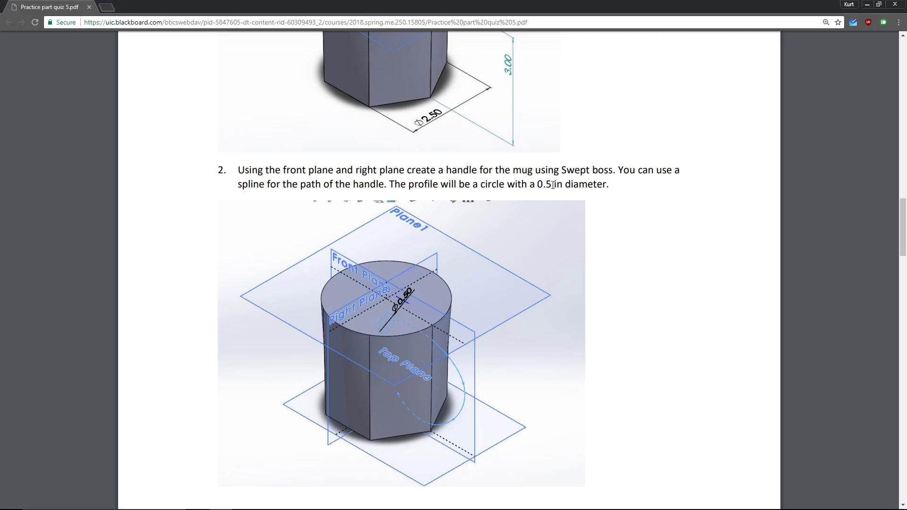
{"action": "key", "text": "super+Tab"}
{"action": "left_click", "coordinate": [588, 232]}
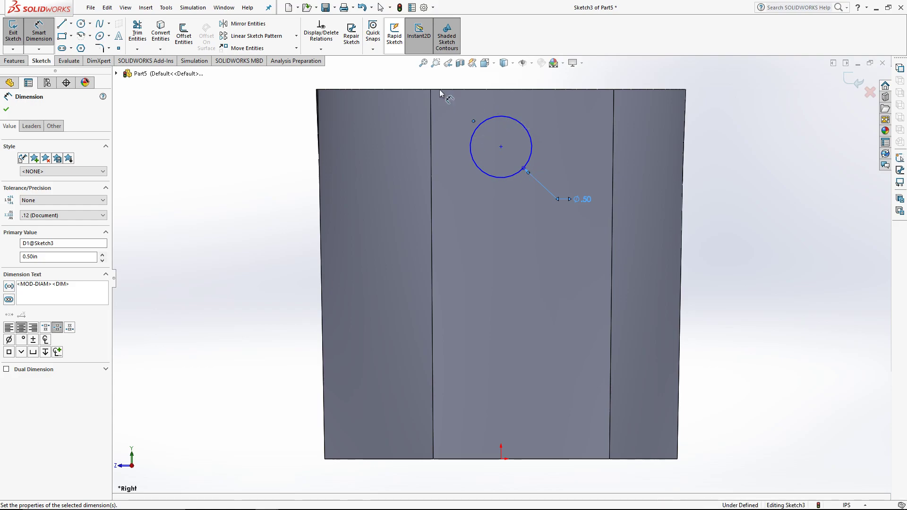
{"action": "left_click", "coordinate": [13, 32]}
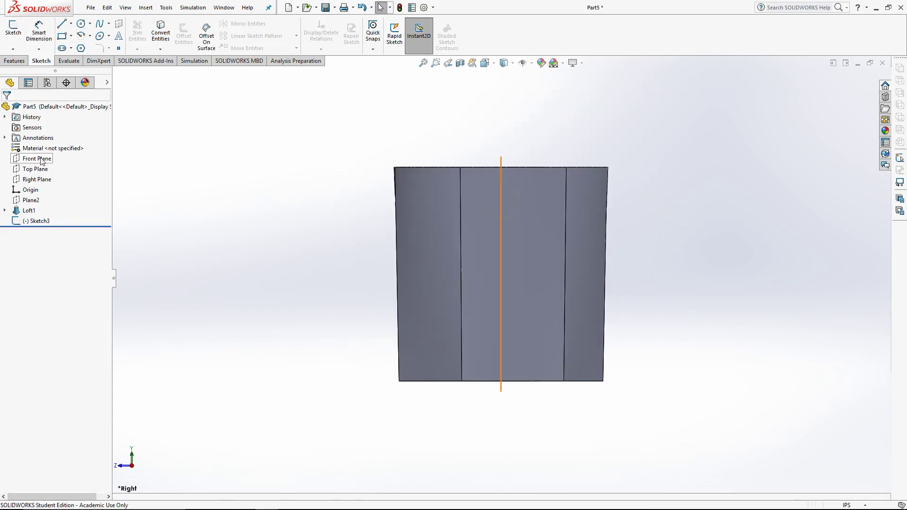
Sketch a five-point spline on the Front Plane as the handle path, from the profile circle's centre outward and back into the lower body
{"action": "left_click", "coordinate": [33, 159]}
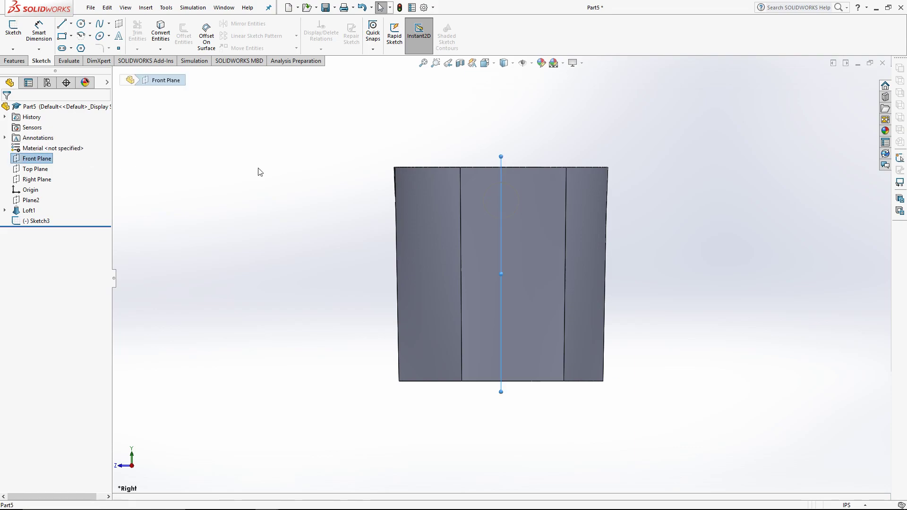
{"action": "left_click", "coordinate": [13, 29]}
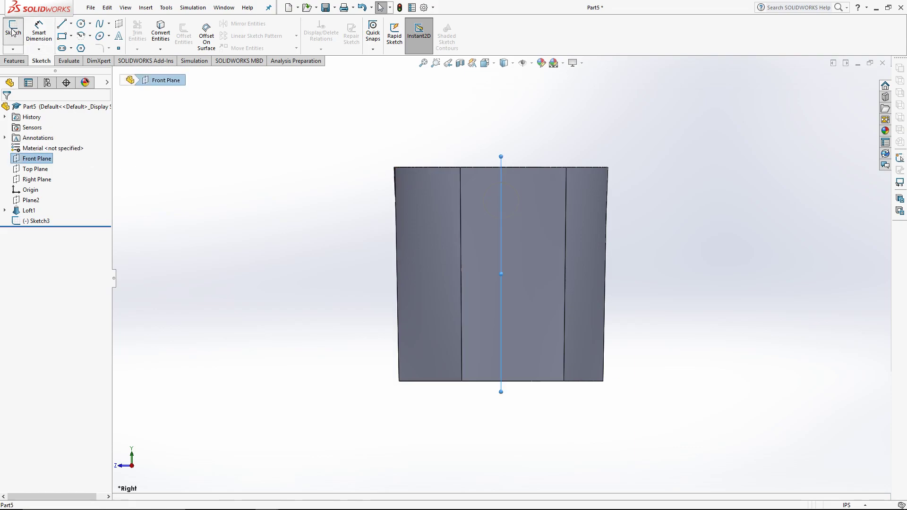
{"action": "key", "text": "space"}
{"action": "left_click", "coordinate": [524, 177]}
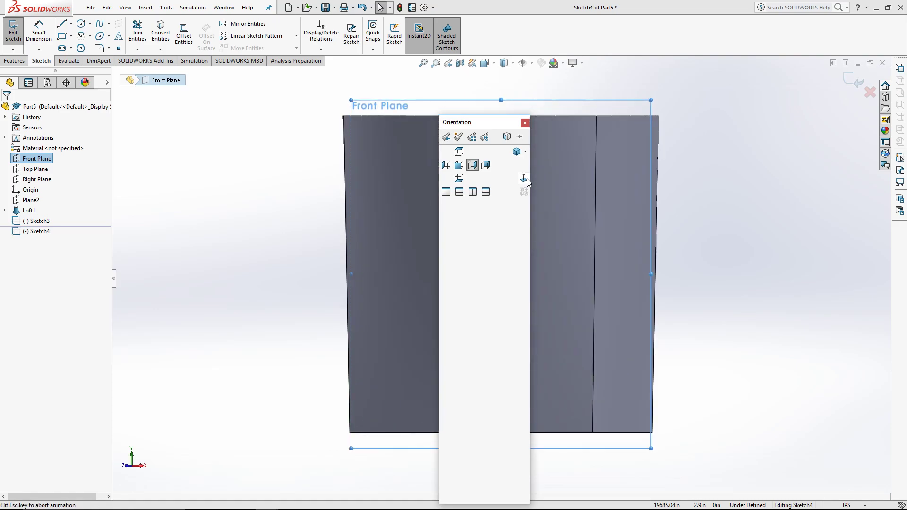
{"action": "left_click", "coordinate": [99, 23]}
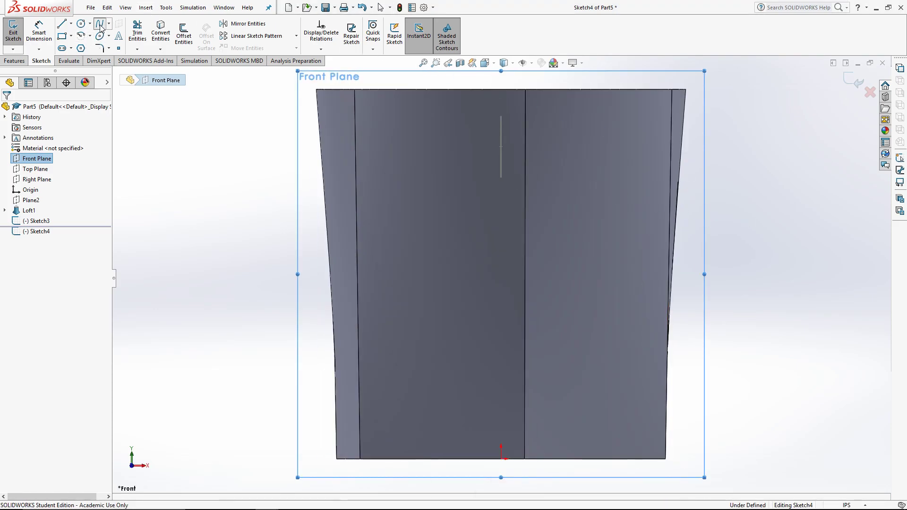
{"action": "left_click", "coordinate": [501, 147]}
{"action": "left_click", "coordinate": [652, 147]}
{"action": "left_click", "coordinate": [769, 178]}
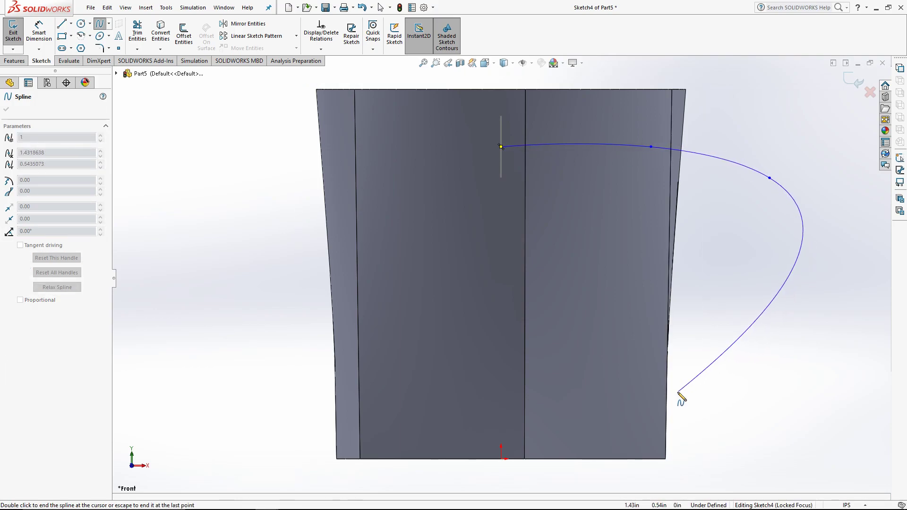
{"action": "left_click", "coordinate": [700, 391]}
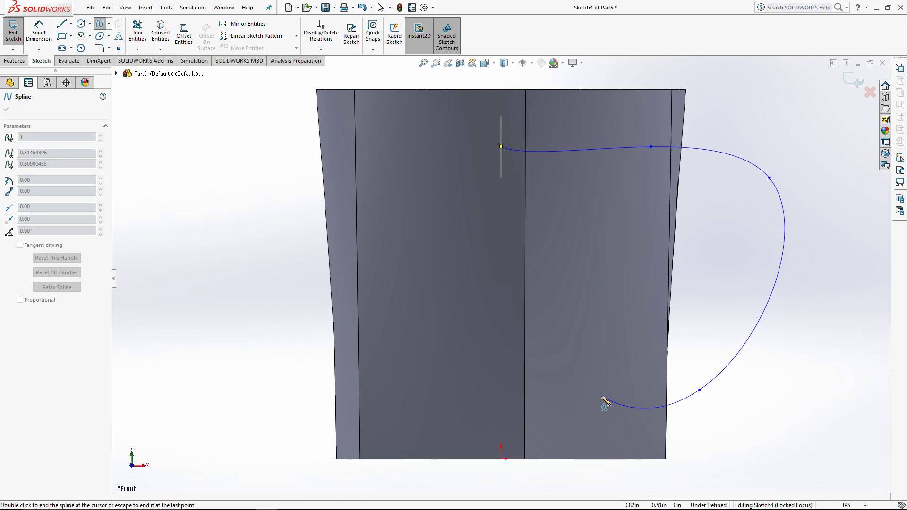
{"action": "left_click", "coordinate": [606, 389]}
{"action": "key", "text": "Escape"}
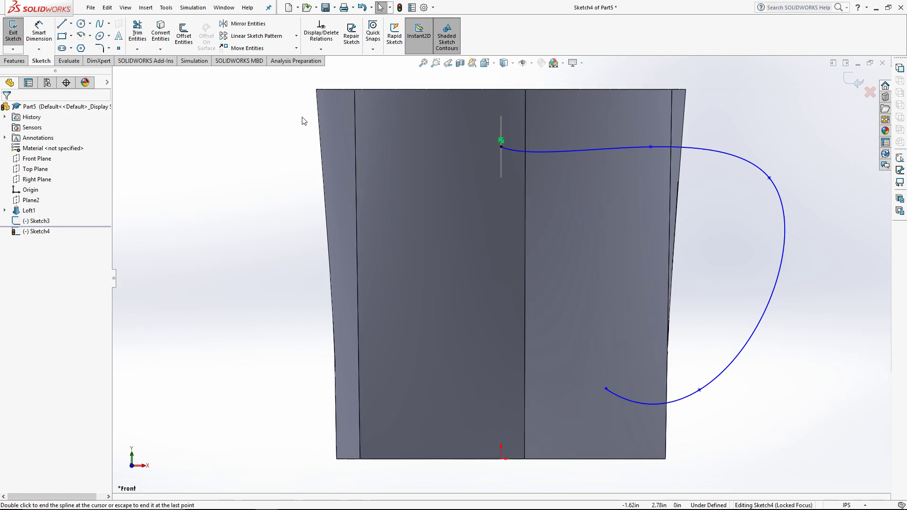
{"action": "scroll", "coordinate": [612, 204], "scroll_direction": "up", "scroll_amount": 2}
{"action": "middle_click_drag", "start_coordinate": [701, 155], "coordinate": [686, 157]}
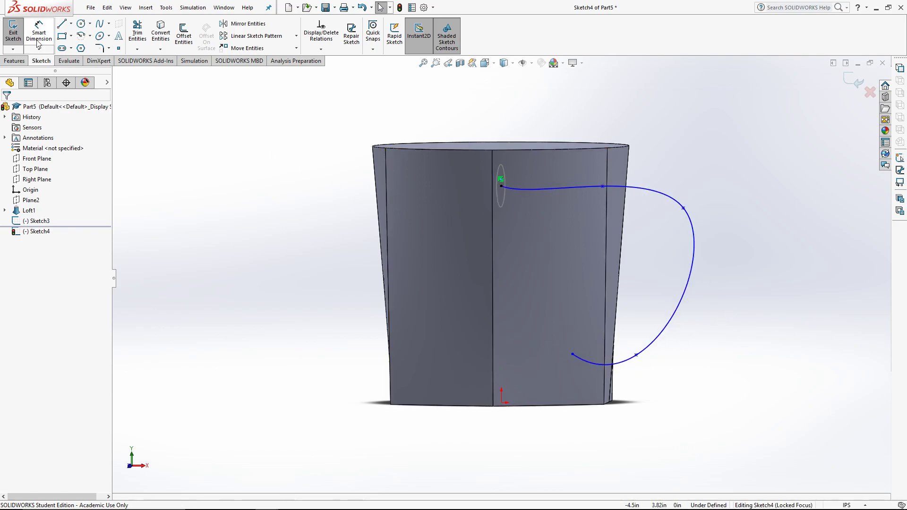
{"action": "left_click", "coordinate": [14, 32]}
Create the mug handle as a swept boss using the circle sketch as profile and the spline sketch as path
{"action": "left_click", "coordinate": [15, 61]}
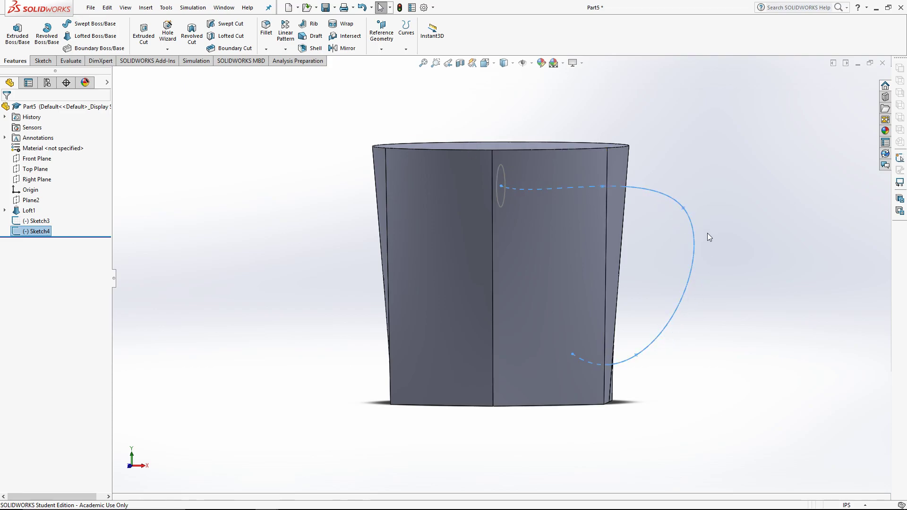
{"action": "left_click", "coordinate": [98, 27]}
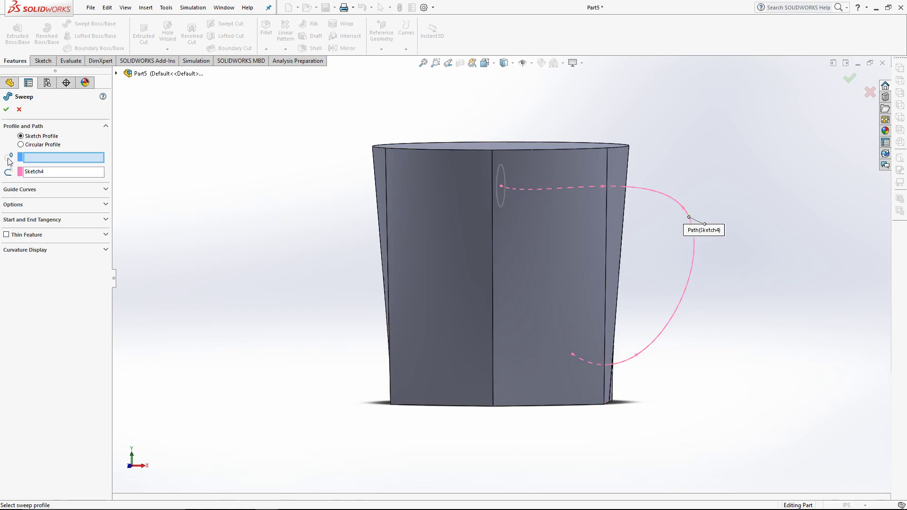
{"action": "left_click", "coordinate": [500, 166]}
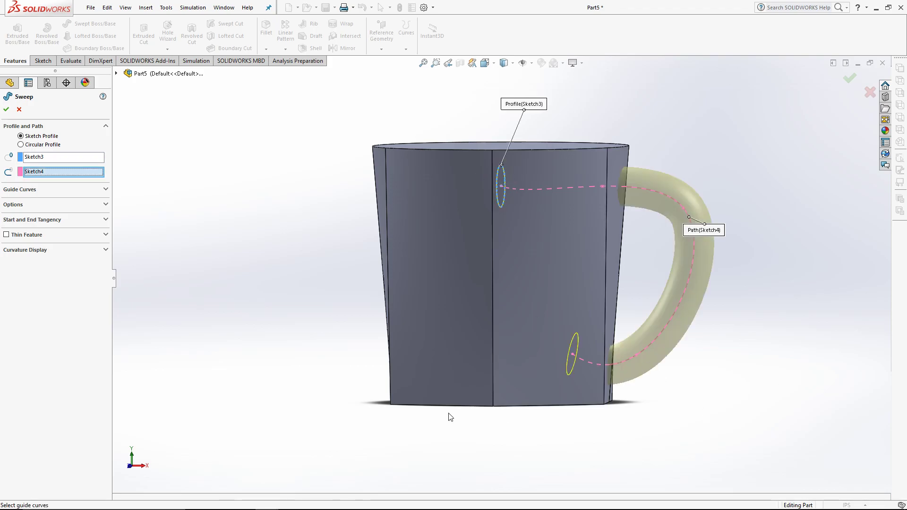
{"action": "left_click", "coordinate": [5, 111]}
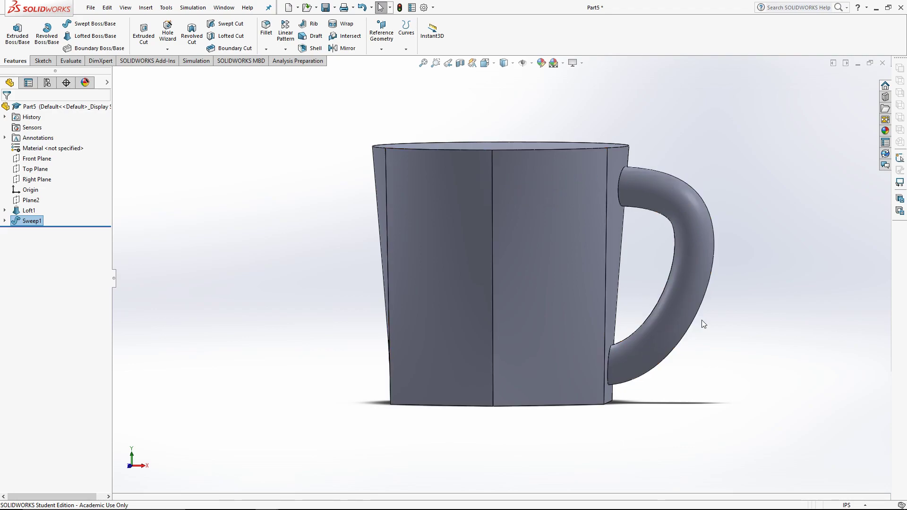
Read the third instruction, about the loft cut and the mug's interior dimensions, in the quiz PDF in Chrome and return to SolidWorks
{"action": "key", "text": "super+Tab"}
{"action": "left_click", "coordinate": [584, 258]}
{"action": "scroll", "coordinate": [482, 203], "scroll_direction": "down", "scroll_amount": 10}
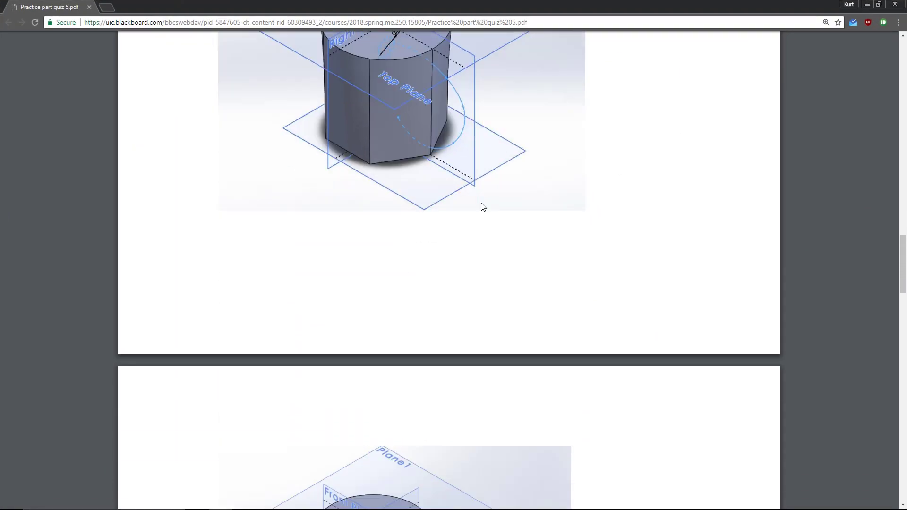
{"action": "scroll", "coordinate": [481, 288], "scroll_direction": "down", "scroll_amount": 5}
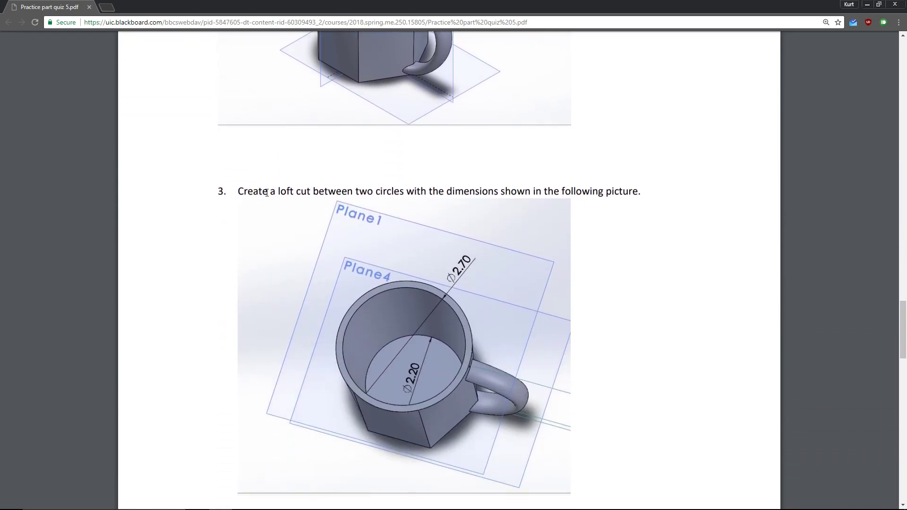
{"action": "left_click", "coordinate": [315, 190]}
{"action": "scroll", "coordinate": [520, 198], "scroll_direction": "down", "scroll_amount": 9}
{"action": "scroll", "coordinate": [520, 201], "scroll_direction": "up", "scroll_amount": 6}
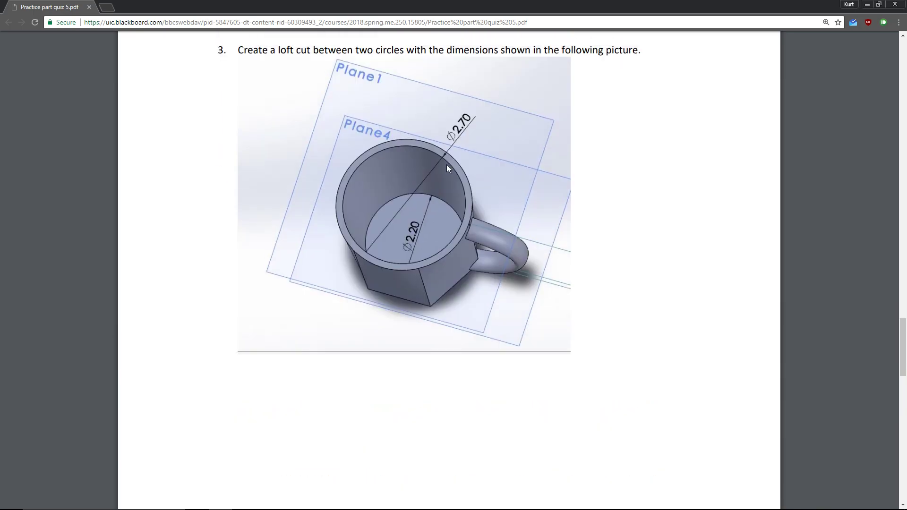
{"action": "scroll", "coordinate": [447, 167], "scroll_direction": "down", "scroll_amount": 10}
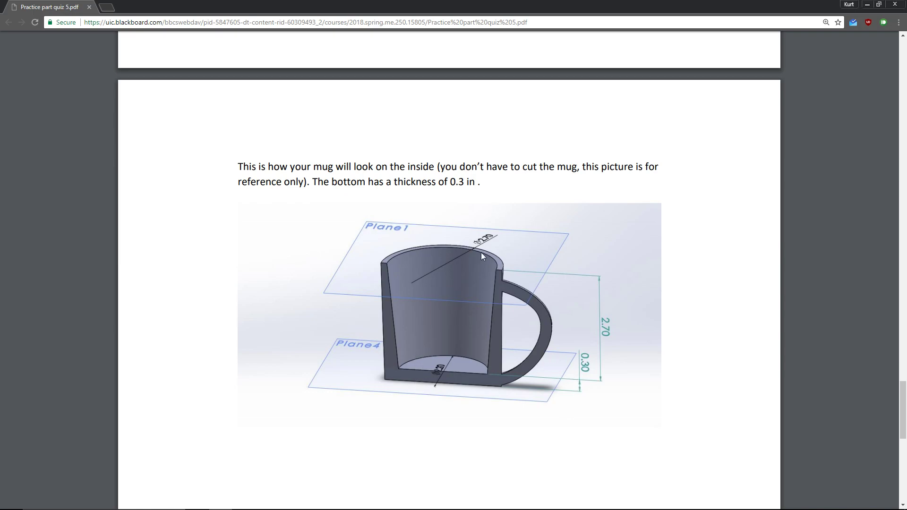
{"action": "key", "text": "super+Tab"}
{"action": "left_click", "coordinate": [591, 262]}
Sketch a circle about 2.17 in in diameter on the mug's top face, centred on the origin
{"action": "mouse_move", "coordinate": [484, 156]}
{"action": "middle_mouse_down"}
{"action": "mouse_move", "coordinate": [465, 154]}
{"action": "mouse_move", "coordinate": [468, 180]}
{"action": "middle_mouse_up"}
{"action": "left_click", "coordinate": [43, 60]}
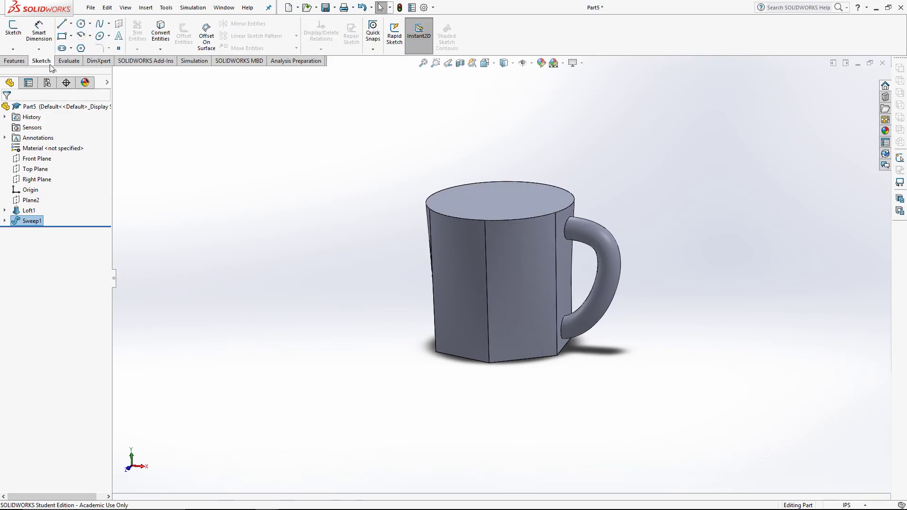
{"action": "left_click", "coordinate": [17, 31]}
{"action": "left_click", "coordinate": [504, 188]}
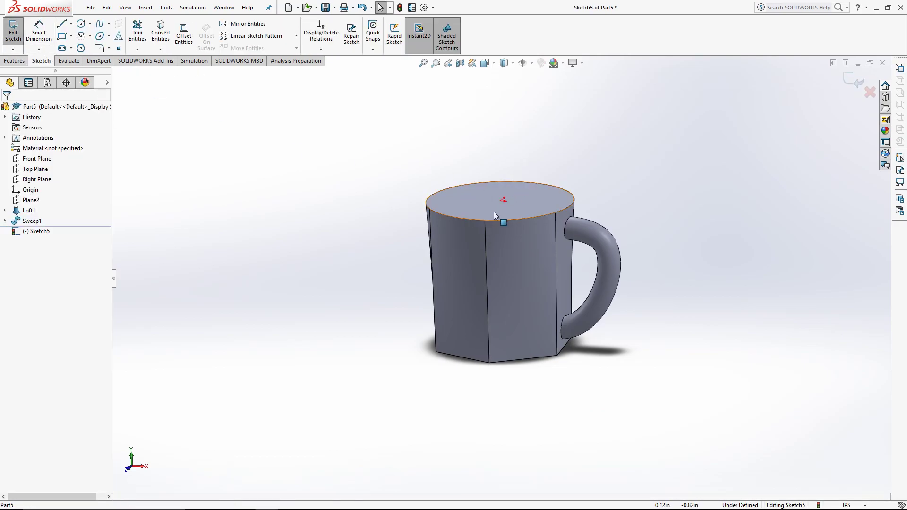
{"action": "key", "text": "space"}
{"action": "left_click", "coordinate": [558, 178]}
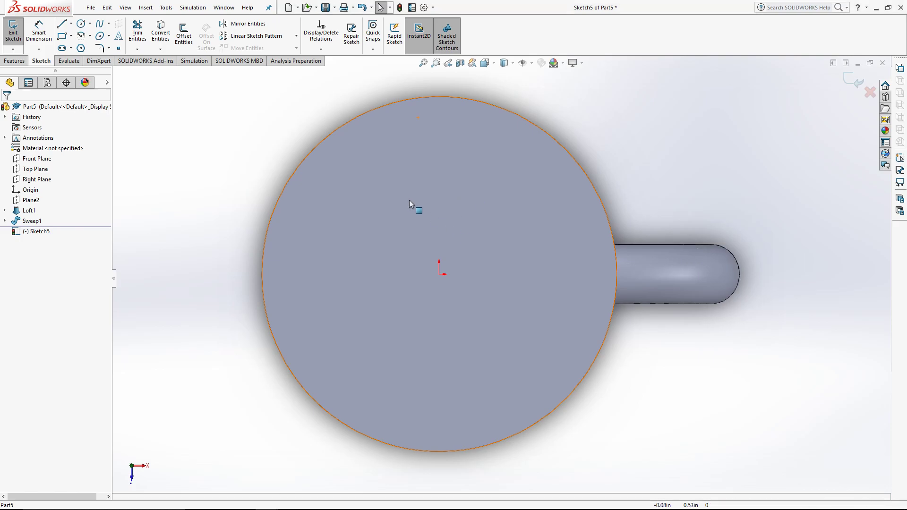
{"action": "left_click", "coordinate": [81, 24]}
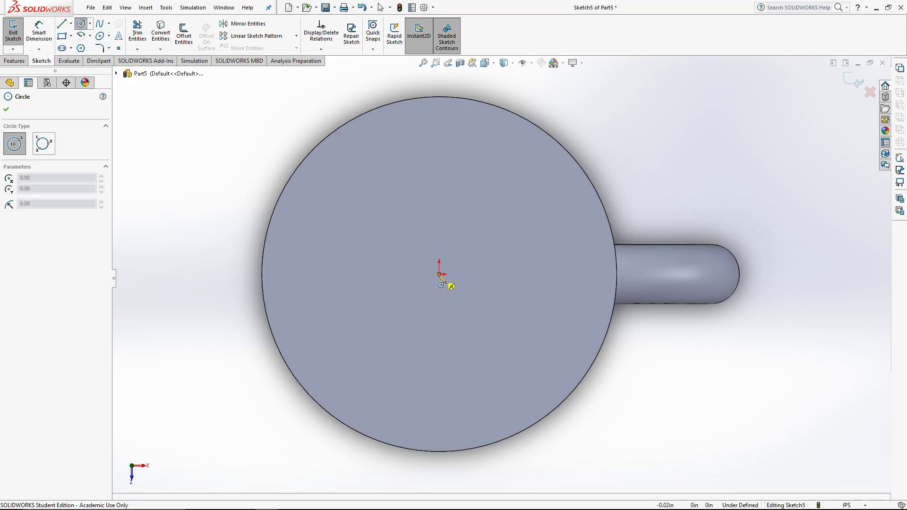
{"action": "left_click", "coordinate": [439, 274]}
{"action": "left_click", "coordinate": [543, 197]}
Set the top face circle's diameter to 2.7 in and exit the sketch
{"action": "left_click", "coordinate": [38, 31]}
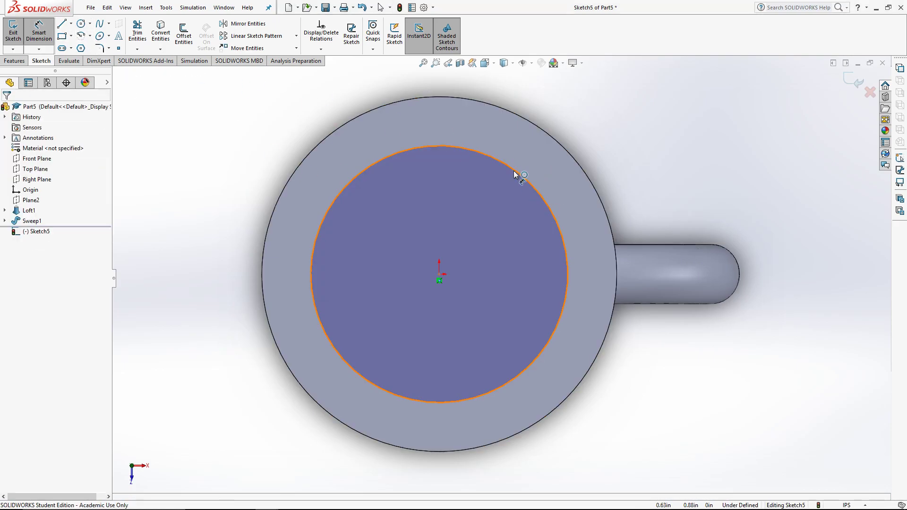
{"action": "left_click", "coordinate": [515, 172]}
{"action": "left_click", "coordinate": [725, 165]}
{"action": "type", "text": "2.7"}
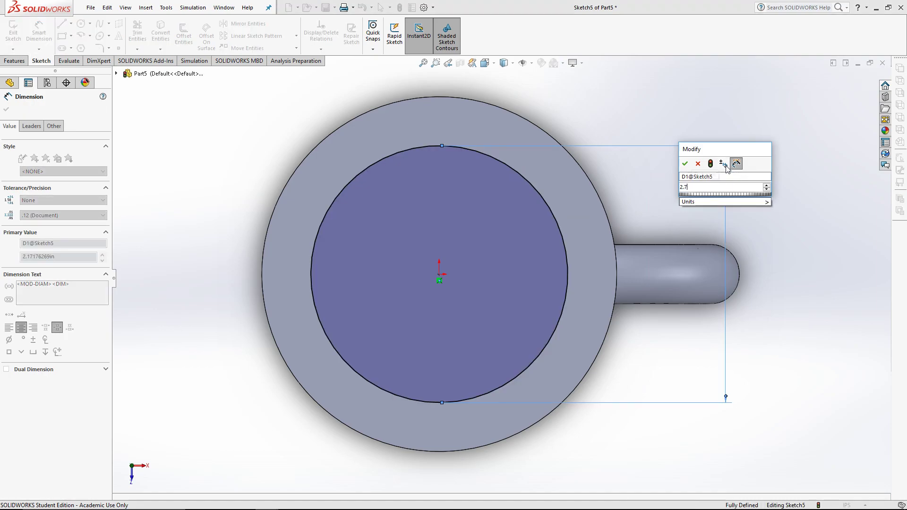
{"action": "key", "text": "Return"}
{"action": "key", "text": "Escape"}
{"action": "scroll", "coordinate": [711, 280], "scroll_direction": "up", "scroll_amount": 3}
{"action": "middle_click_drag", "start_coordinate": [712, 280], "coordinate": [749, 201]}
{"action": "left_click", "coordinate": [14, 31]}
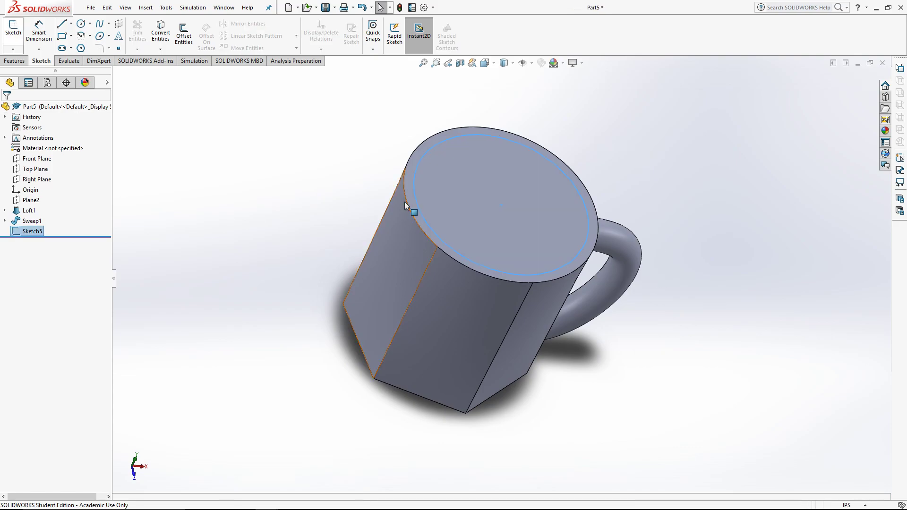
Recheck the quiz PDF in Chrome for the lower circle's diameter and the mug's bottom thickness, and return to SolidWorks
{"action": "key", "text": "super+Tab"}
{"action": "left_click", "coordinate": [481, 200]}
{"action": "scroll", "coordinate": [456, 292], "scroll_direction": "up", "scroll_amount": 10}
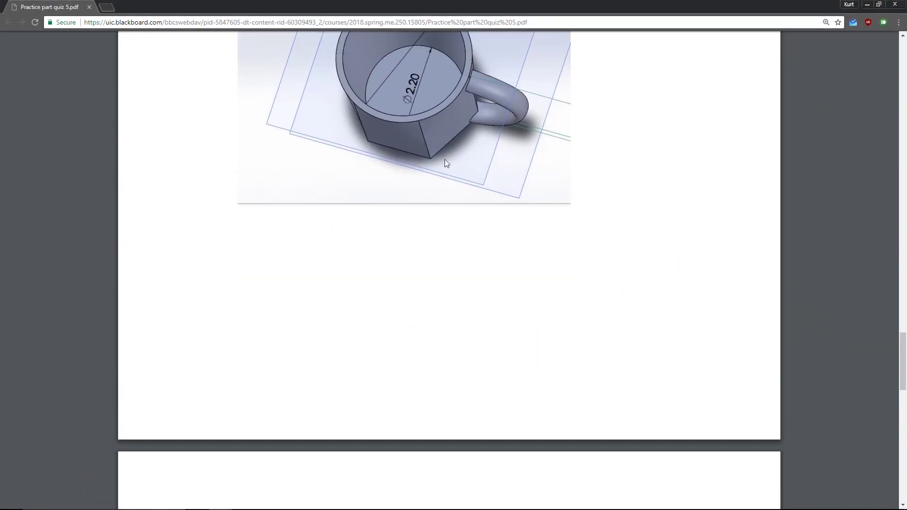
{"action": "scroll", "coordinate": [418, 220], "scroll_direction": "down", "scroll_amount": 10}
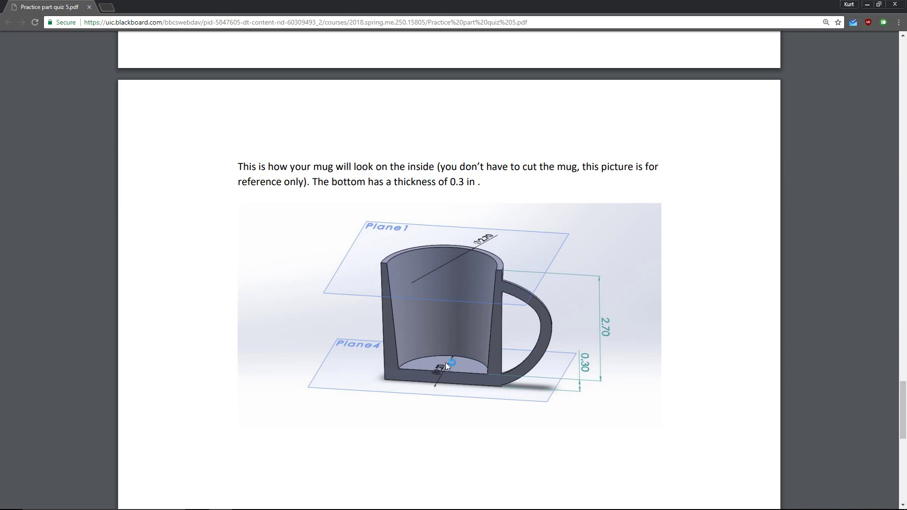
{"action": "key", "text": "super+Tab"}
{"action": "left_click", "coordinate": [608, 257]}
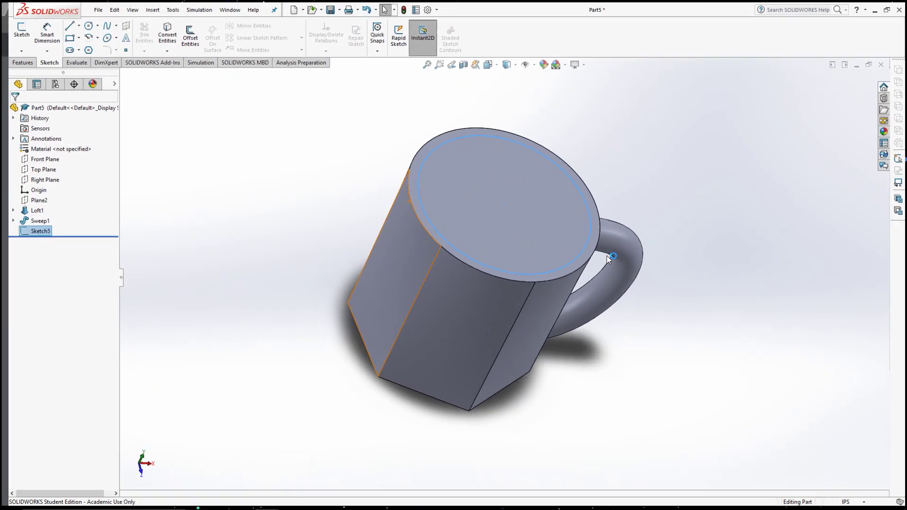
Create a reference plane offset 0.30 in above the Top Plane
{"action": "left_click", "coordinate": [28, 171]}
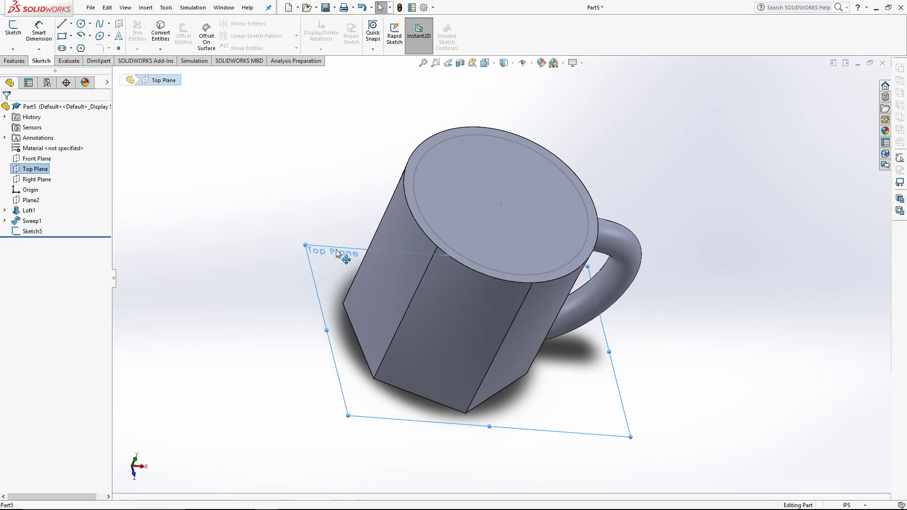
{"action": "mouse_move", "coordinate": [323, 247]}
{"action": "left_mouse_down", "text": "ctrl"}
{"action": "mouse_move", "coordinate": [342, 238]}
{"action": "mouse_move", "coordinate": [325, 246]}
{"action": "left_mouse_up", "text": "ctrl"}
{"action": "type", "text": ".30in"}
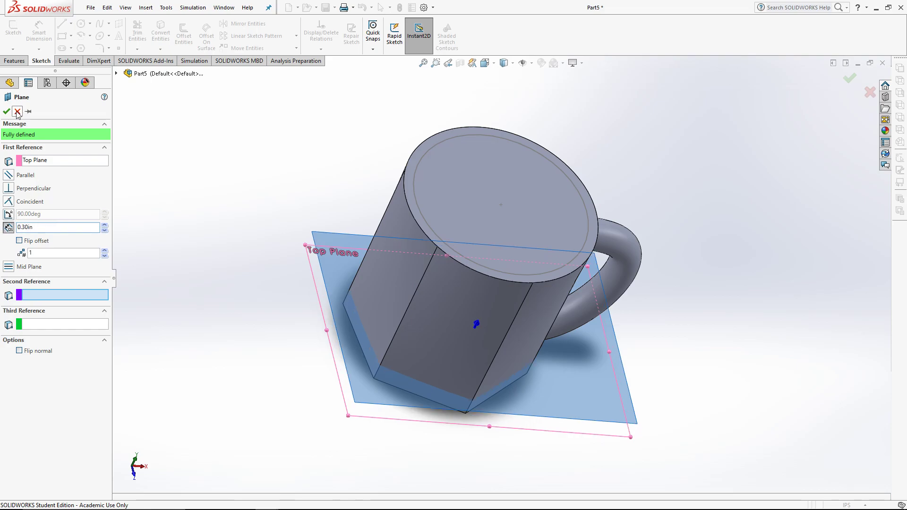
{"action": "left_click", "coordinate": [6, 111]}
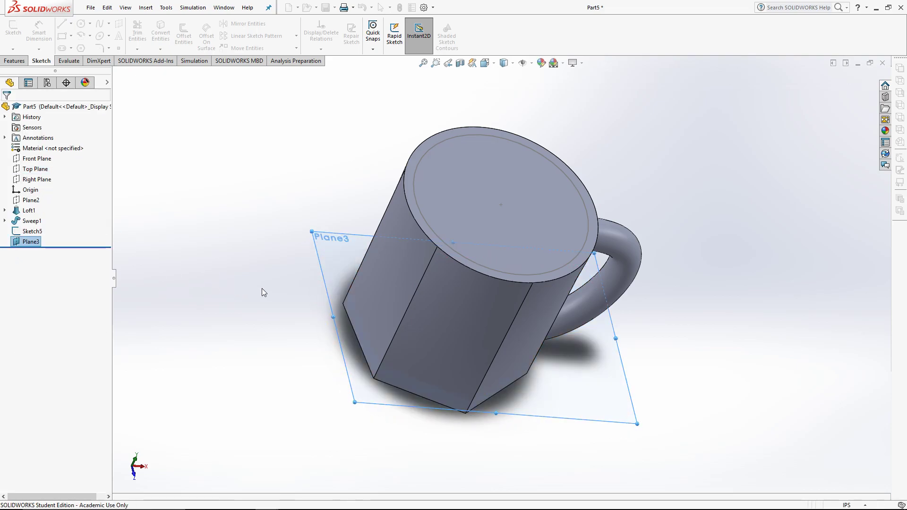
Check the quiz PDF in Chrome for the diameter of the mug's lower interior circle and return to SolidWorks
{"action": "key", "text": "super+Tab"}
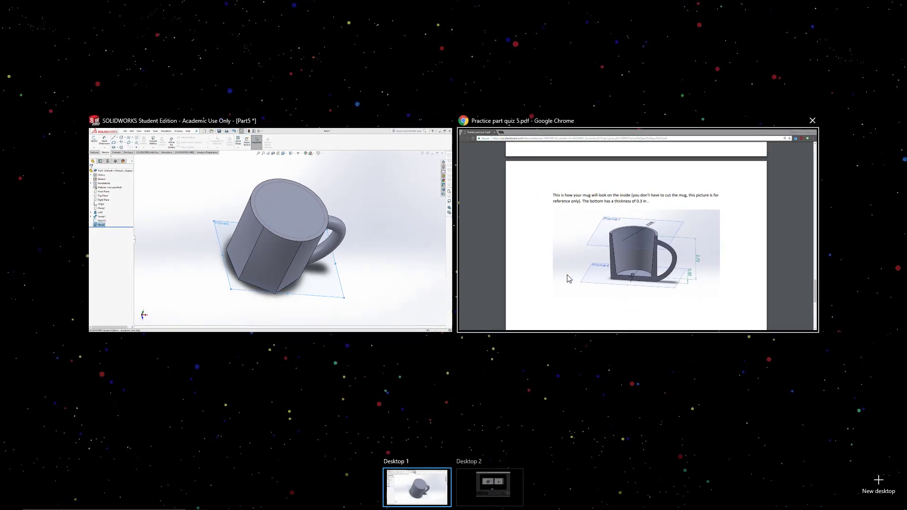
{"action": "left_click", "coordinate": [569, 279]}
{"action": "scroll", "coordinate": [415, 189], "scroll_direction": "up", "scroll_amount": 8}
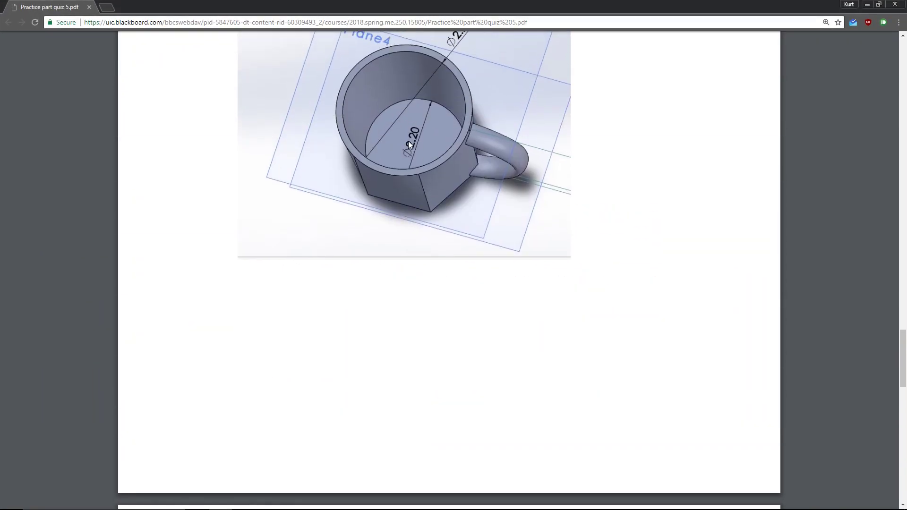
{"action": "key", "text": "super+Tab"}
{"action": "left_click", "coordinate": [638, 222]}
Sketch a circle about 2.2 in in diameter on the new offset plane, centred on the origin
{"action": "left_click", "coordinate": [6, 33]}
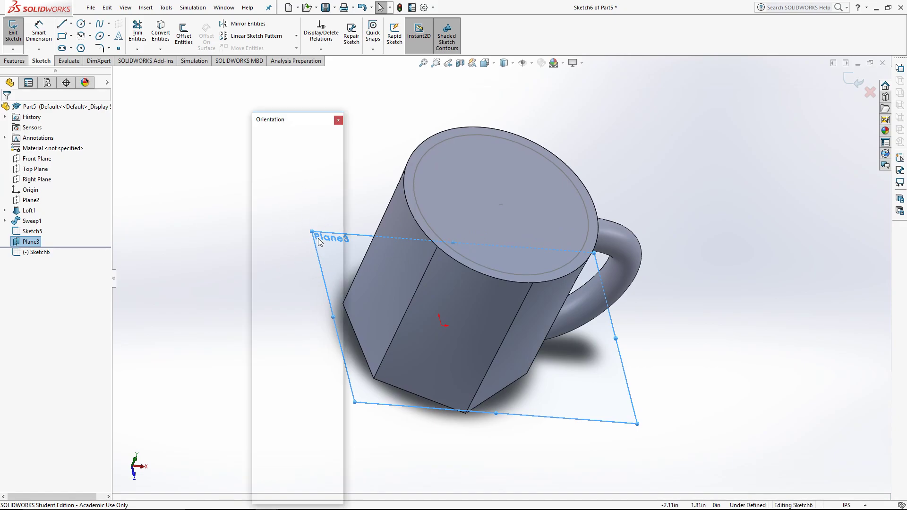
{"action": "key", "text": "space"}
{"action": "left_click", "coordinate": [336, 176]}
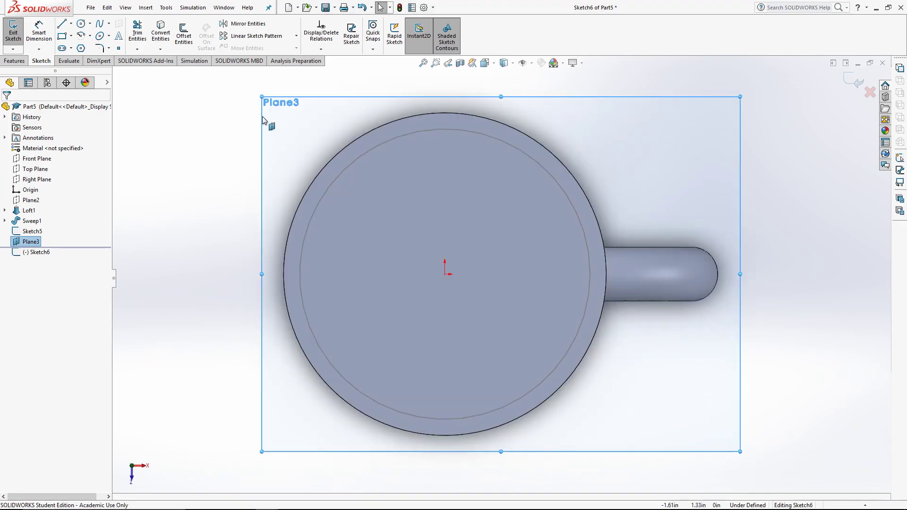
{"action": "left_click", "coordinate": [80, 23]}
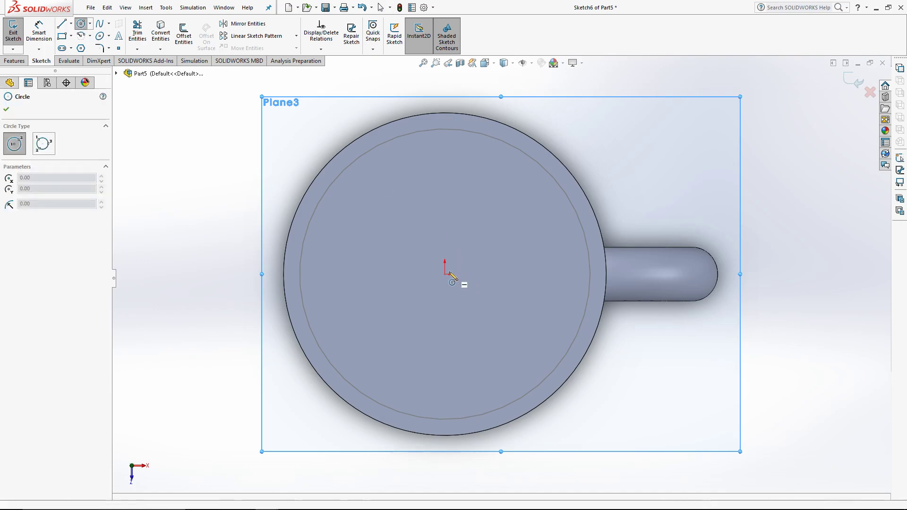
{"action": "left_click", "coordinate": [445, 274]}
{"action": "left_click", "coordinate": [554, 228]}
Dimension the lower circle's diameter as 2.2 in and exit the sketch
{"action": "key", "text": "d"}
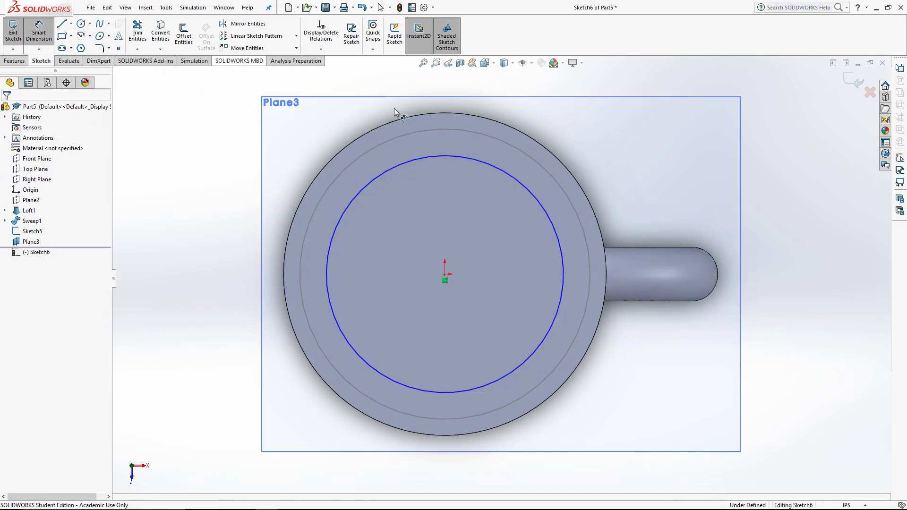
{"action": "left_click", "coordinate": [452, 157]}
{"action": "left_click", "coordinate": [671, 145]}
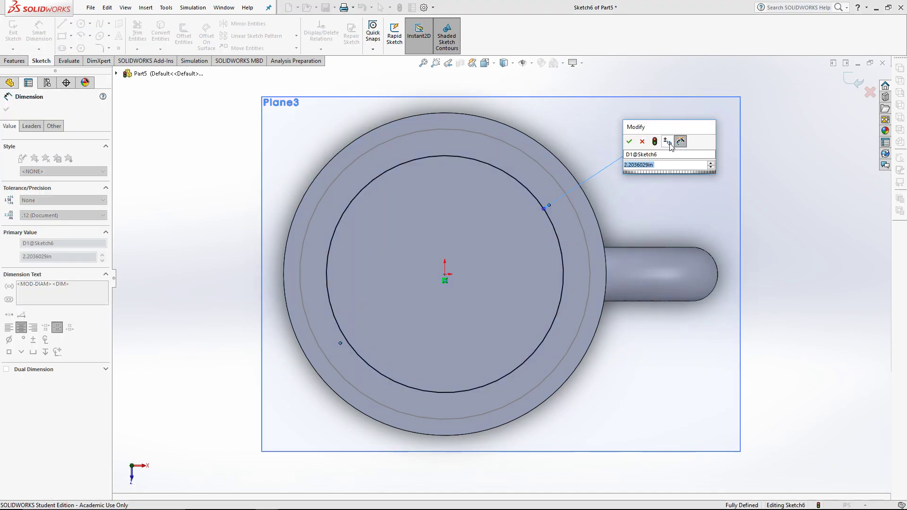
{"action": "type", "text": "2.2"}
{"action": "key", "text": "Return"}
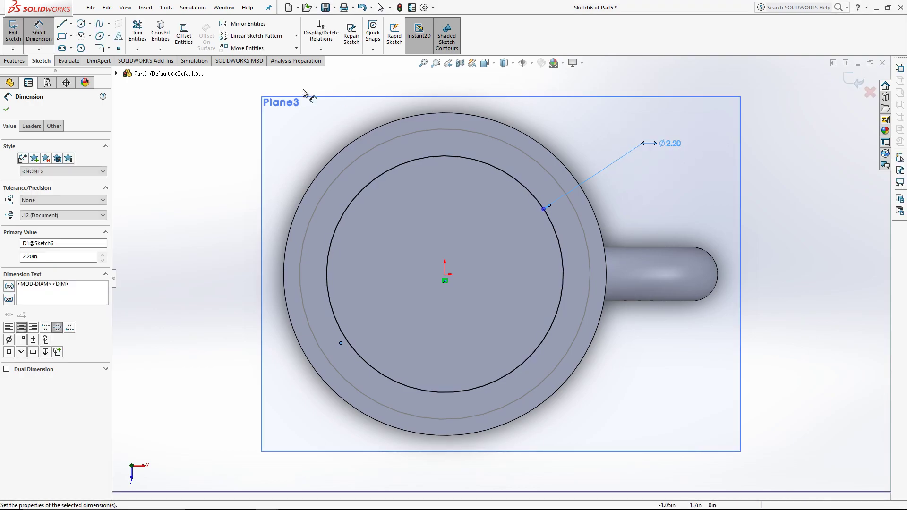
{"action": "left_click", "coordinate": [10, 37]}
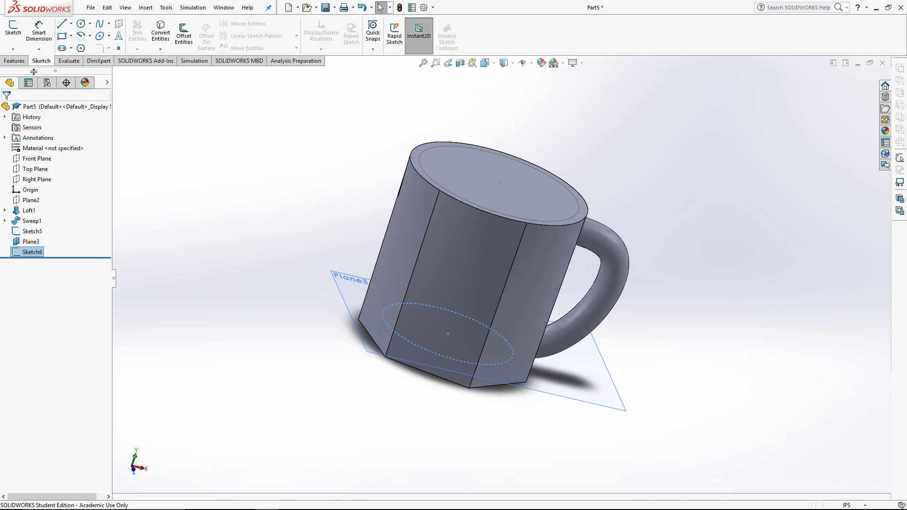
Hollow the mug with a Lofted Cut from the lower circle to the circle on the top face
{"action": "left_click", "coordinate": [15, 61]}
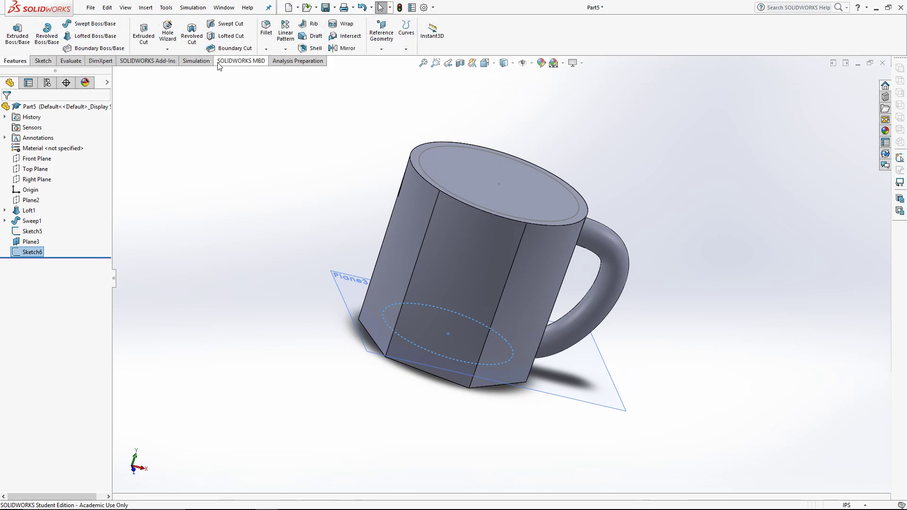
{"action": "left_click", "coordinate": [231, 38]}
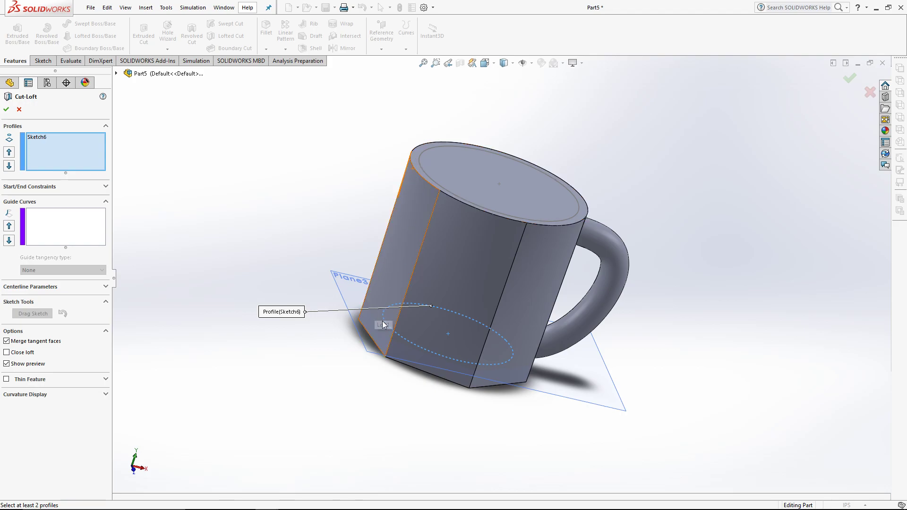
{"action": "left_click", "coordinate": [423, 157]}
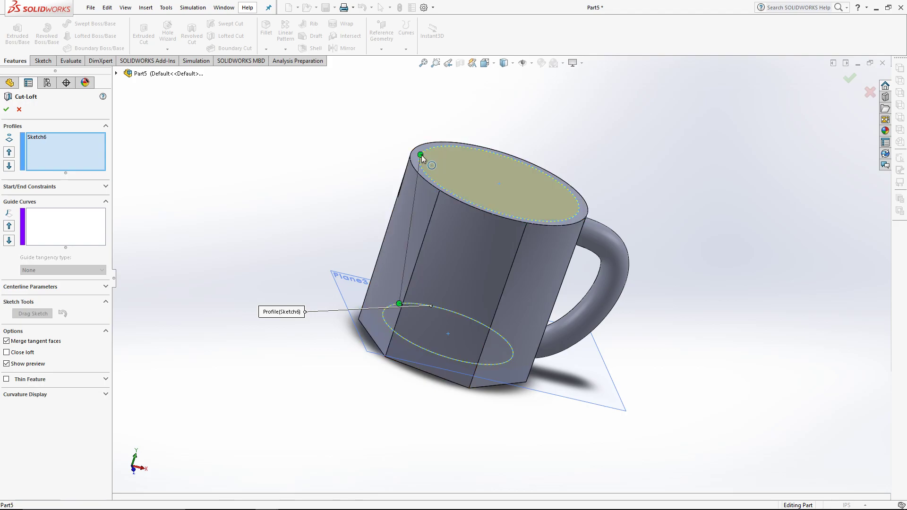
{"action": "left_click", "coordinate": [6, 109]}
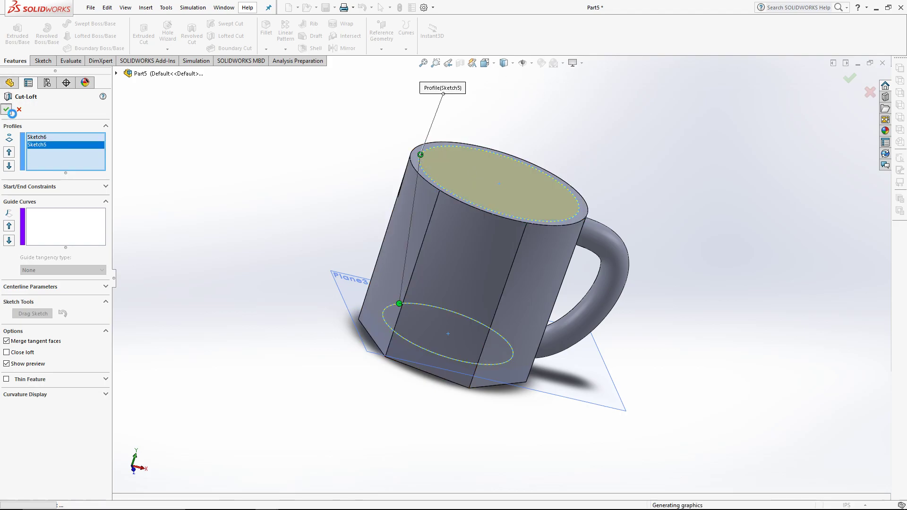
Inspect the mug's hollow interior, compare it with the cutaway picture in the quiz PDF in Chrome, and return to SolidWorks
{"action": "middle_click_drag", "start_coordinate": [305, 134], "coordinate": [255, 262]}
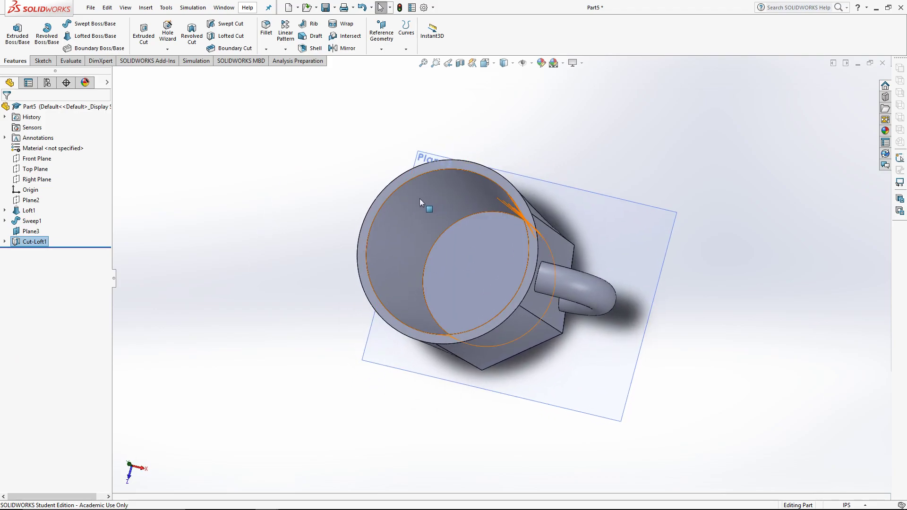
{"action": "middle_click_drag", "start_coordinate": [352, 265], "coordinate": [378, 102]}
{"action": "middle_click_drag", "start_coordinate": [391, 273], "coordinate": [316, 296]}
{"action": "key", "text": "super+Tab"}
{"action": "left_click", "coordinate": [545, 239]}
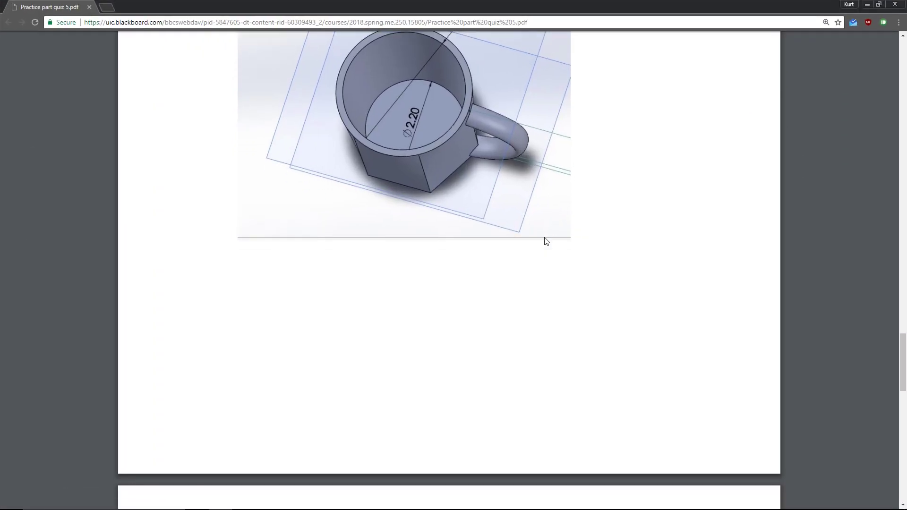
{"action": "scroll", "coordinate": [516, 235], "scroll_direction": "down", "scroll_amount": 8}
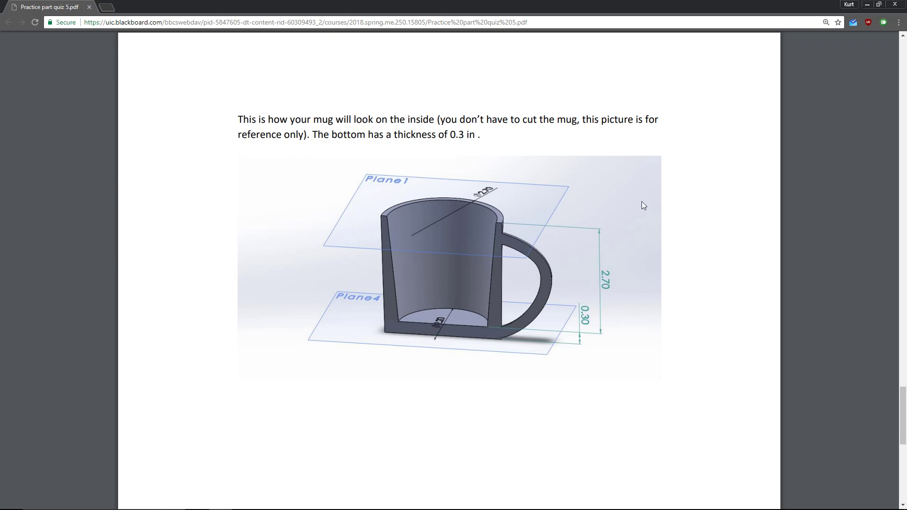
{"action": "key", "text": "super+Tab"}
{"action": "left_click", "coordinate": [421, 234]}
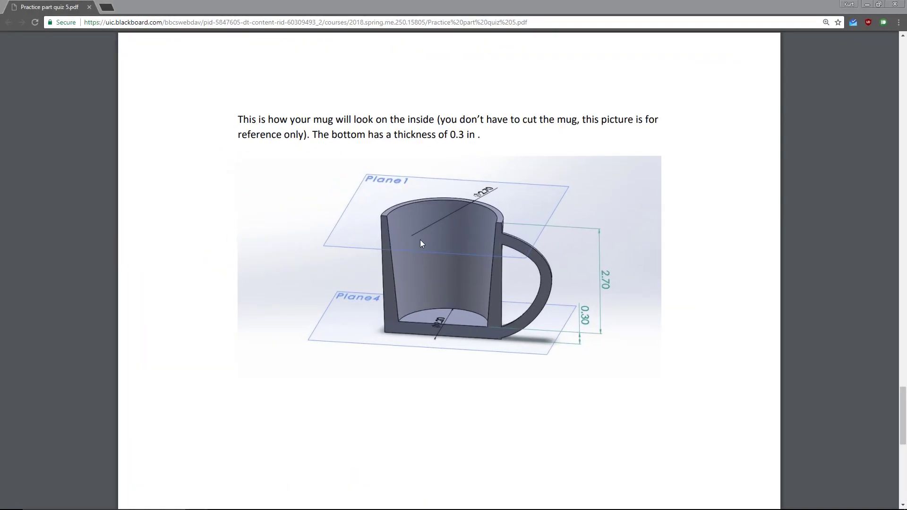
{"action": "key", "text": "super+Tab"}
{"action": "left_click", "coordinate": [627, 193]}
Compare a temporary Front Plane section of the mug with the cutaway picture in the quiz PDF in Chrome, and cancel the section view
{"action": "middle_click_drag", "start_coordinate": [628, 189], "coordinate": [541, 82]}
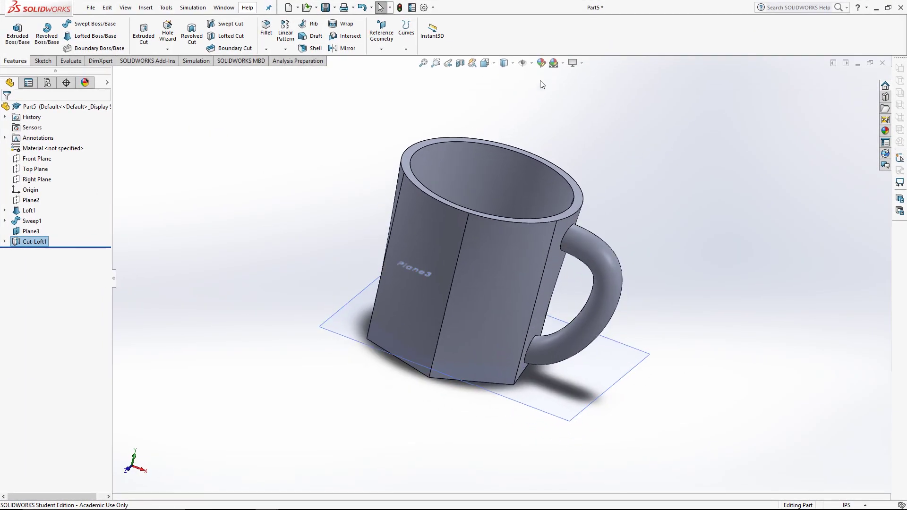
{"action": "left_click", "coordinate": [465, 62]}
{"action": "middle_click_drag", "start_coordinate": [612, 196], "coordinate": [742, 163]}
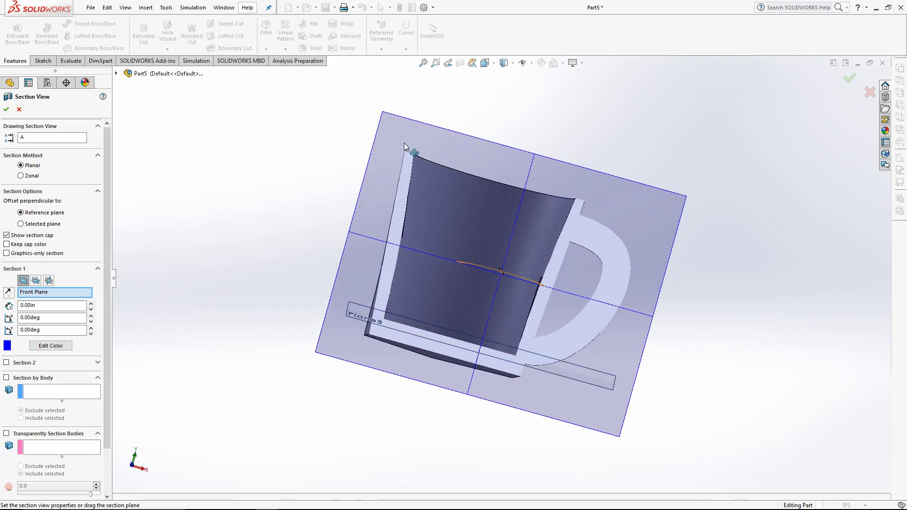
{"action": "middle_click_drag", "start_coordinate": [418, 188], "coordinate": [415, 234]}
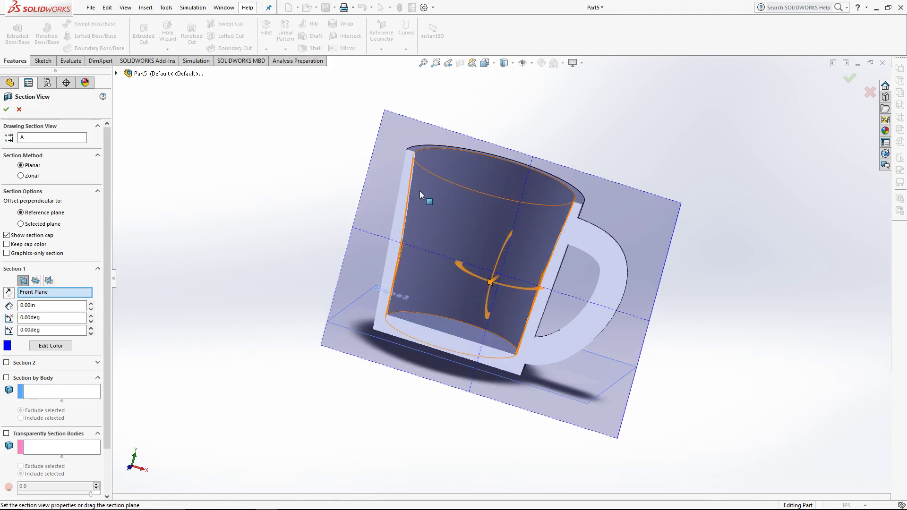
{"action": "key", "text": "super+Tab"}
{"action": "left_click", "coordinate": [582, 201]}
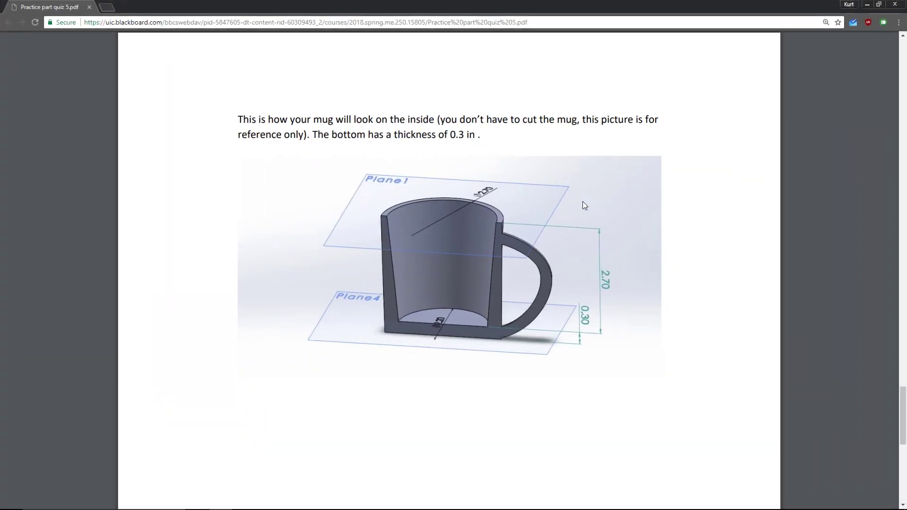
{"action": "key", "text": "super+Tab"}
{"action": "left_click", "coordinate": [596, 240]}
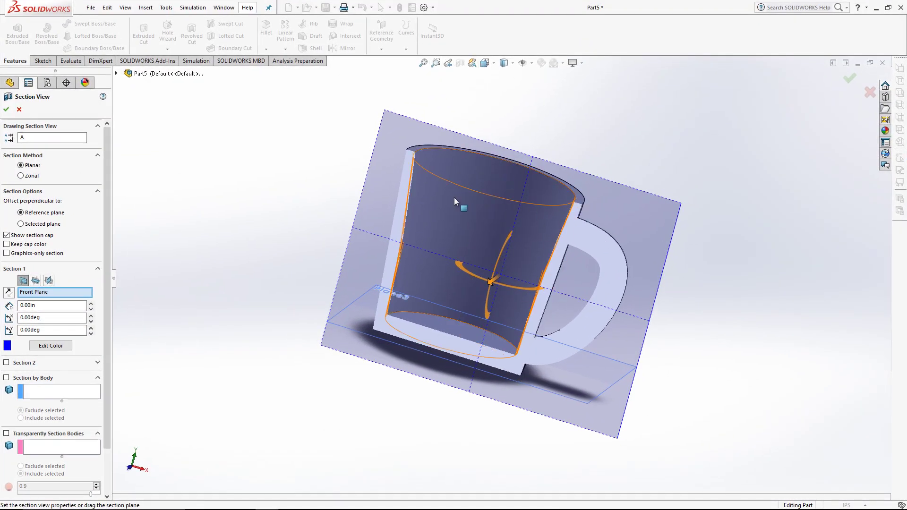
{"action": "left_click", "coordinate": [19, 109]}
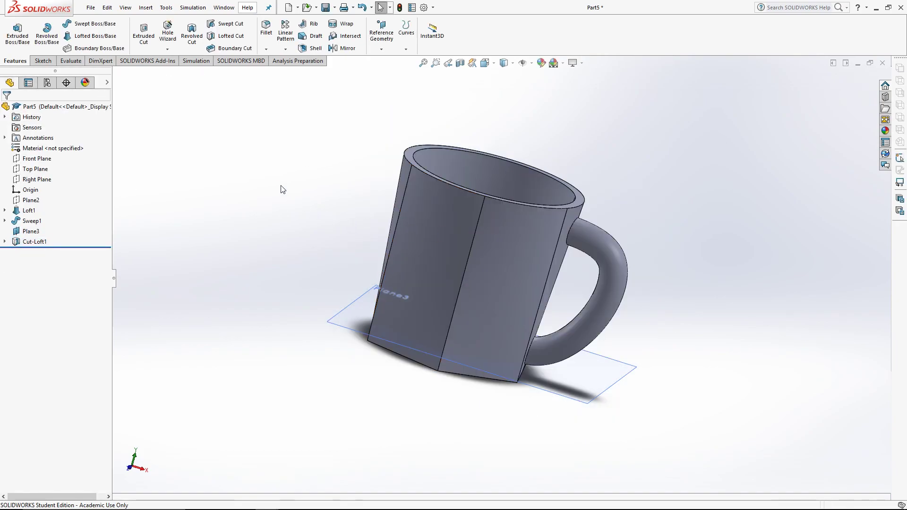
Look over the finished mug and set it to the isometric view
{"action": "scroll", "coordinate": [625, 168], "scroll_direction": "up", "scroll_amount": 2}
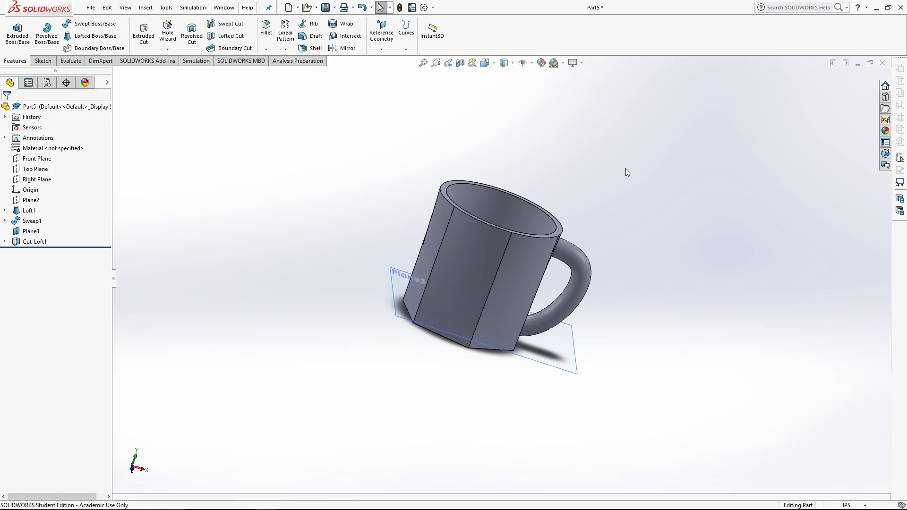
{"action": "middle_click_drag", "start_coordinate": [626, 169], "coordinate": [609, 198]}
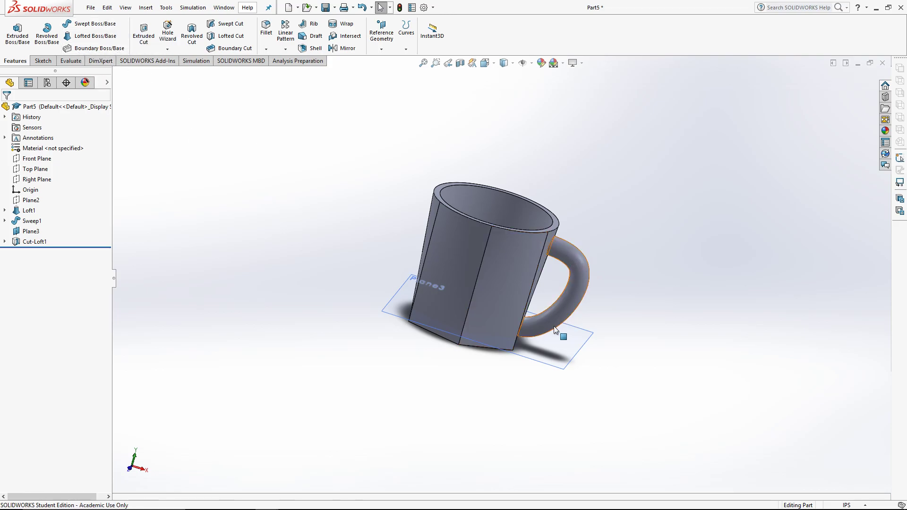
{"action": "middle_click_drag", "start_coordinate": [643, 209], "coordinate": [677, 365]}
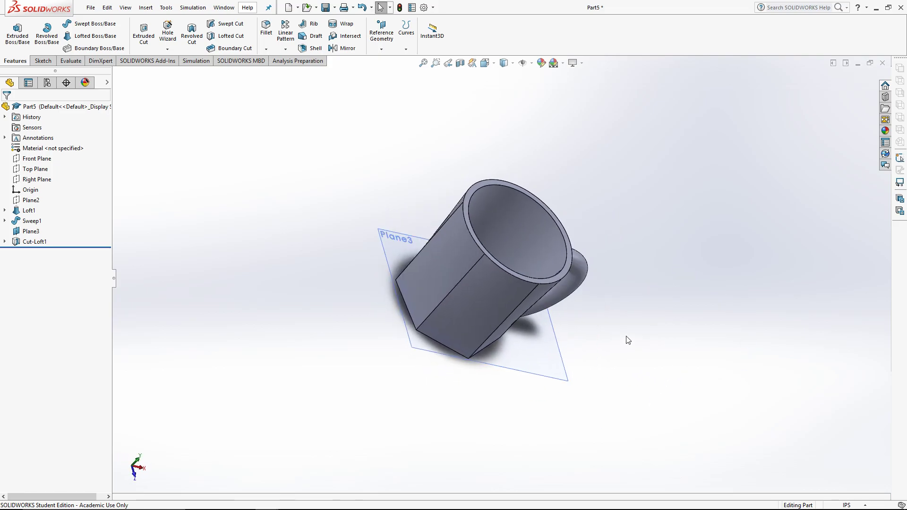
{"action": "key", "text": "space"}
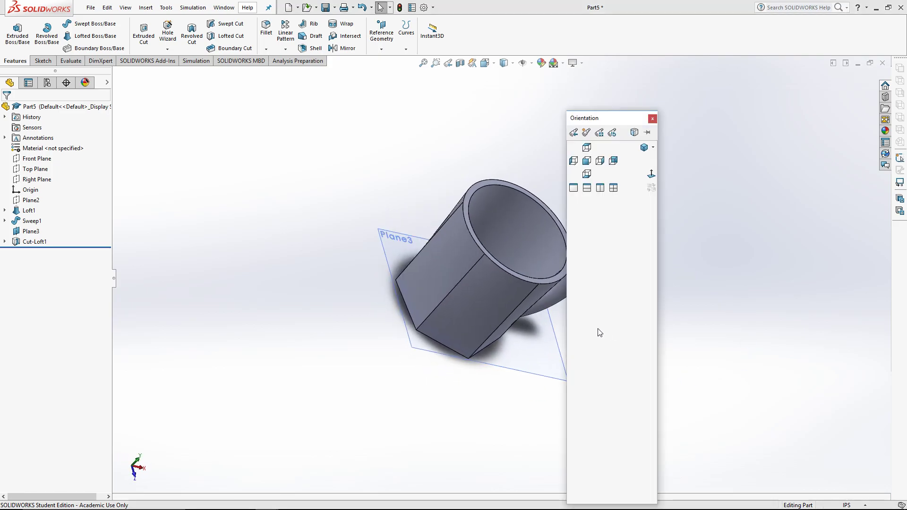
{"action": "left_click", "coordinate": [644, 147]}
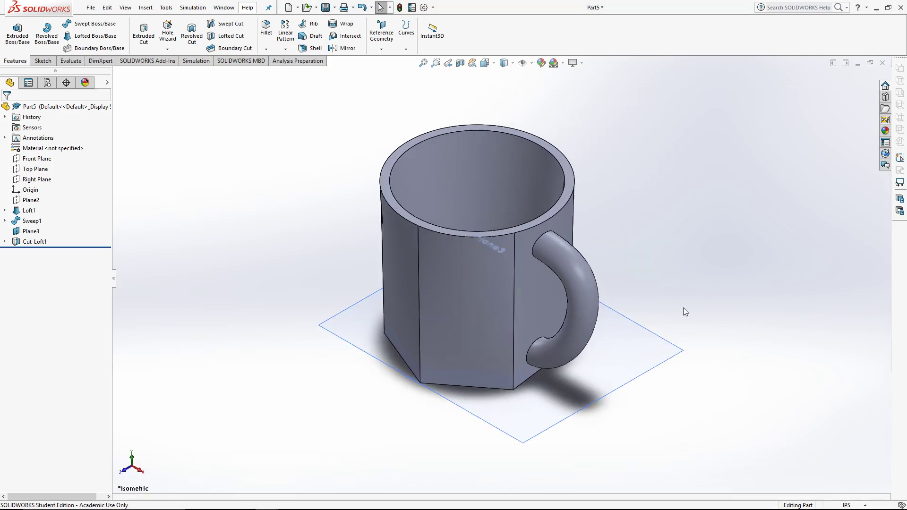